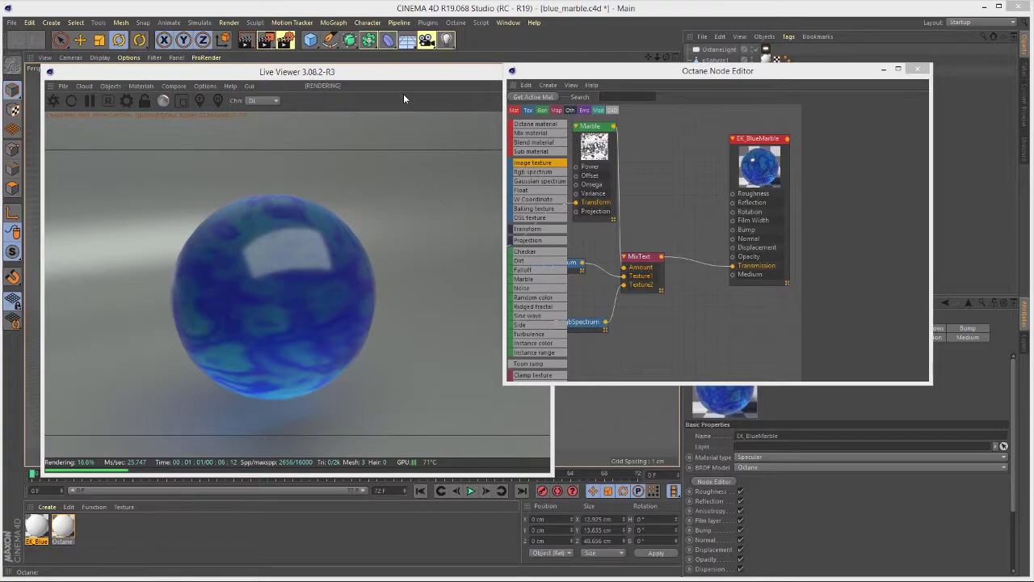
- Move the Live Viewer aside, reposition the Octane Node Editor and zoom out the EK_BlueMarble graph
left_click_drag(404, 71, 372, 21)
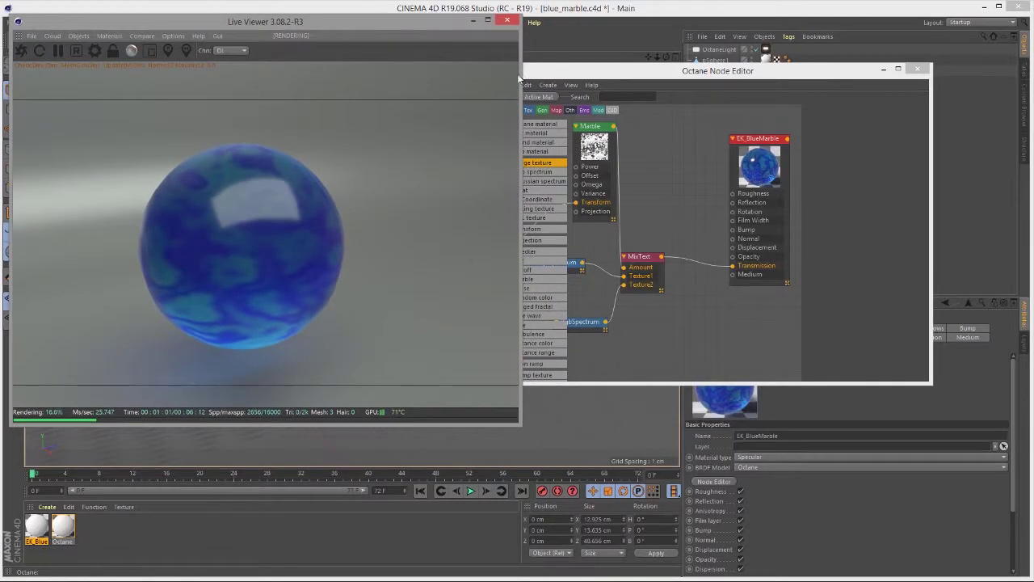
left_click_drag(526, 73, 492, 48)
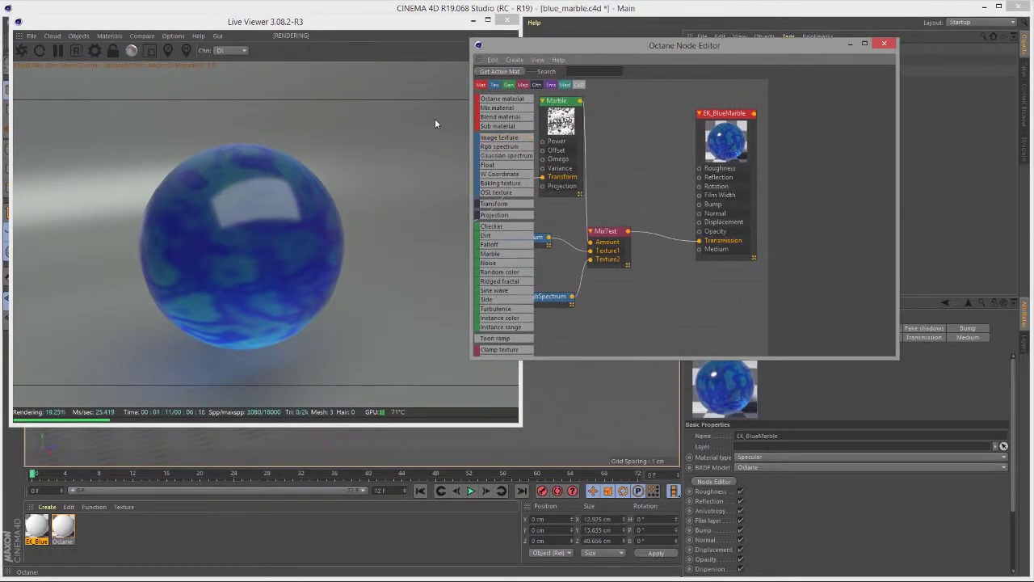
scroll(645, 168, "down", 5)
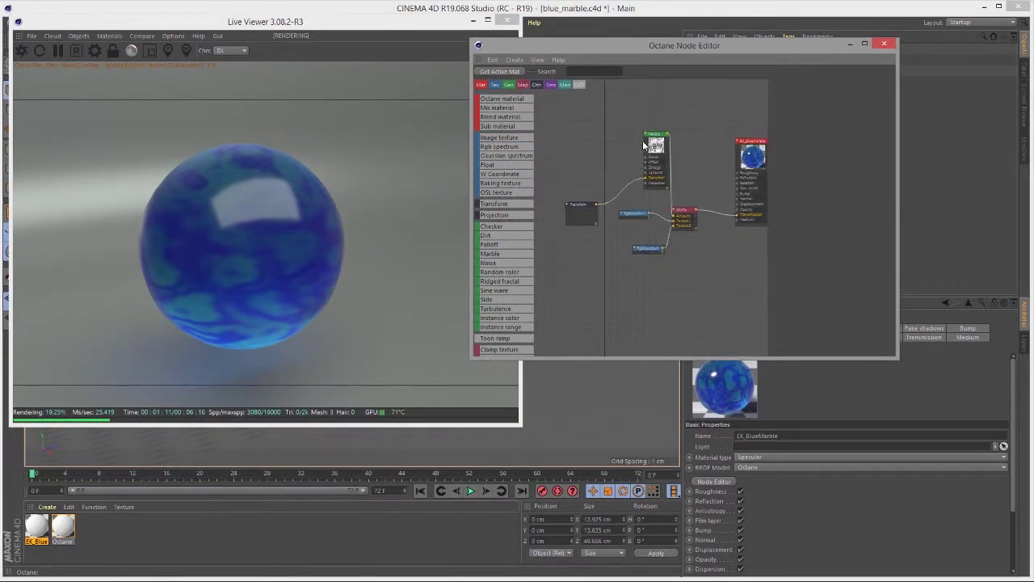
middle_click_drag(645, 146, 622, 144)
left_click_drag(645, 47, 420, 126)
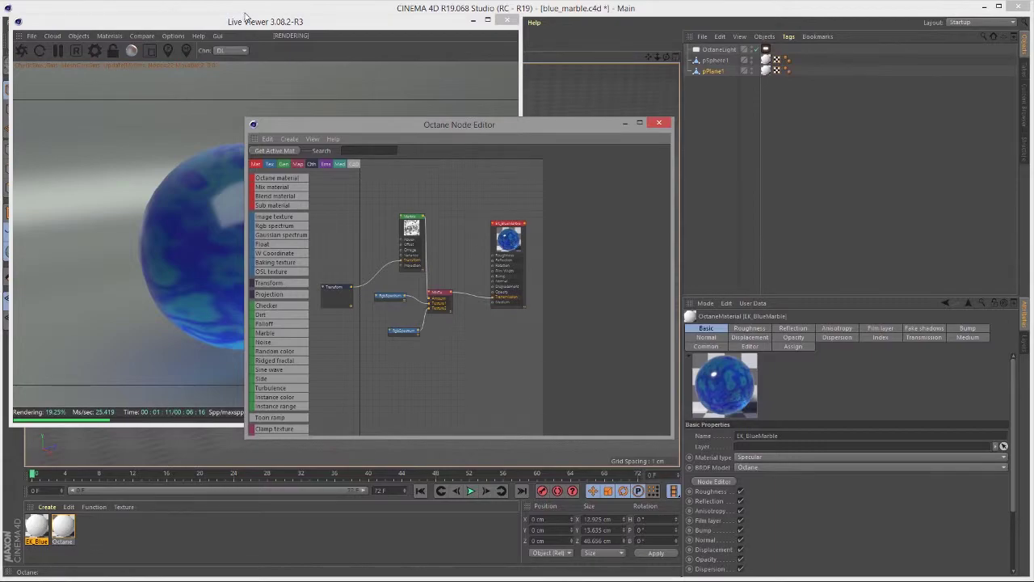
left_click(269, 33)
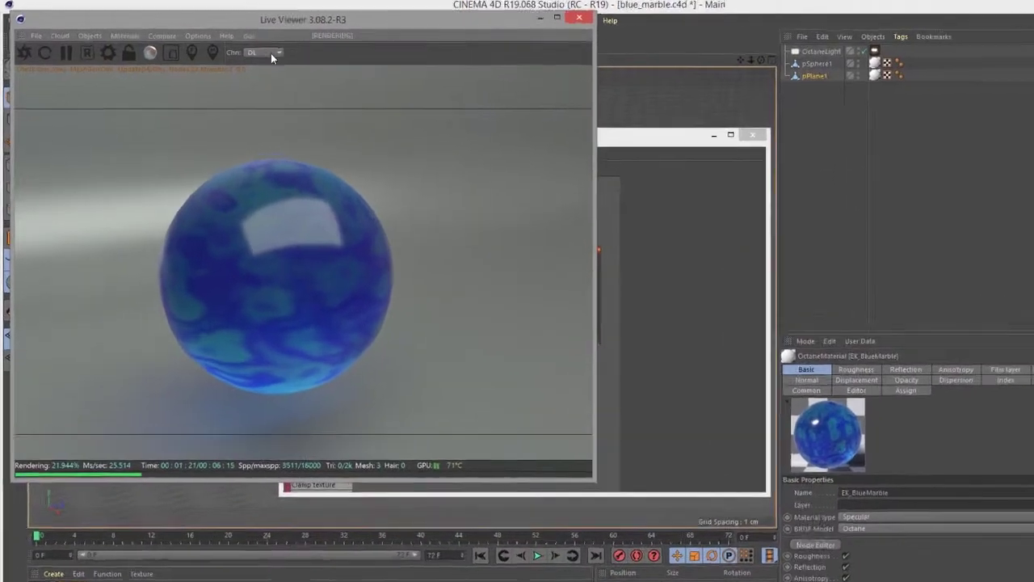
- Open LiveDB from the Live Viewer's Materials menu and enlarge its window
left_click(130, 37)
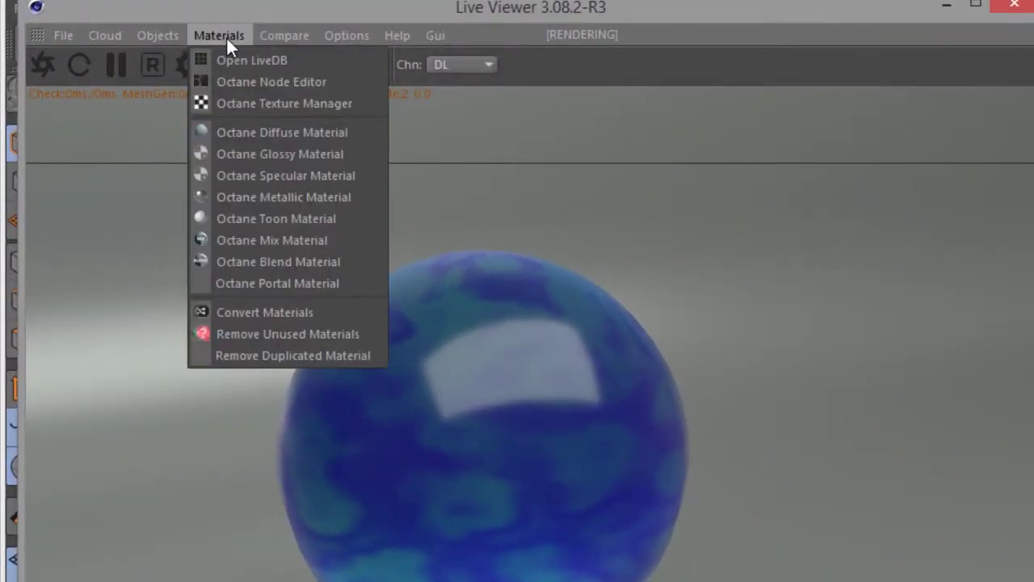
left_click(244, 60)
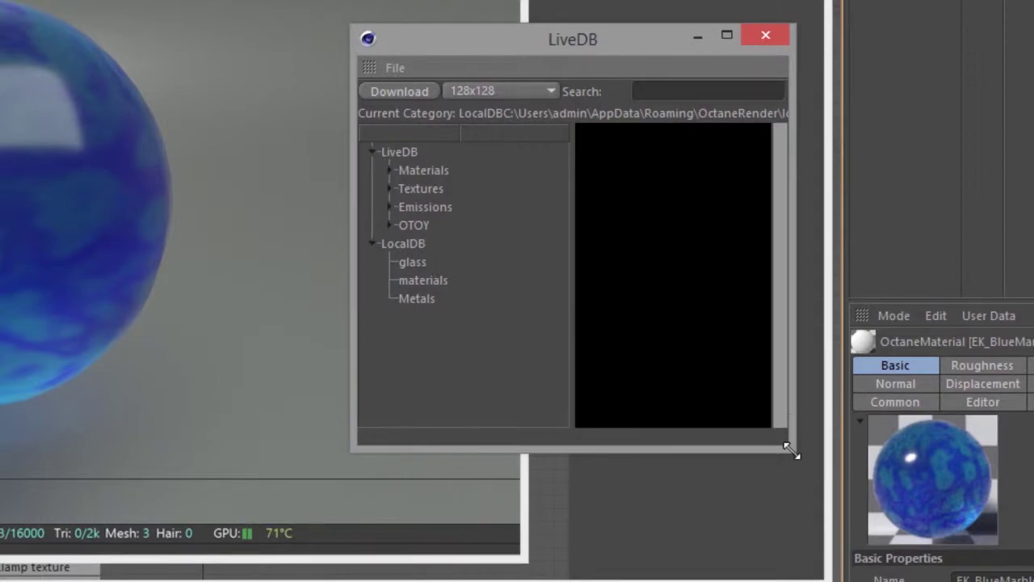
left_click_drag(795, 450, 991, 581)
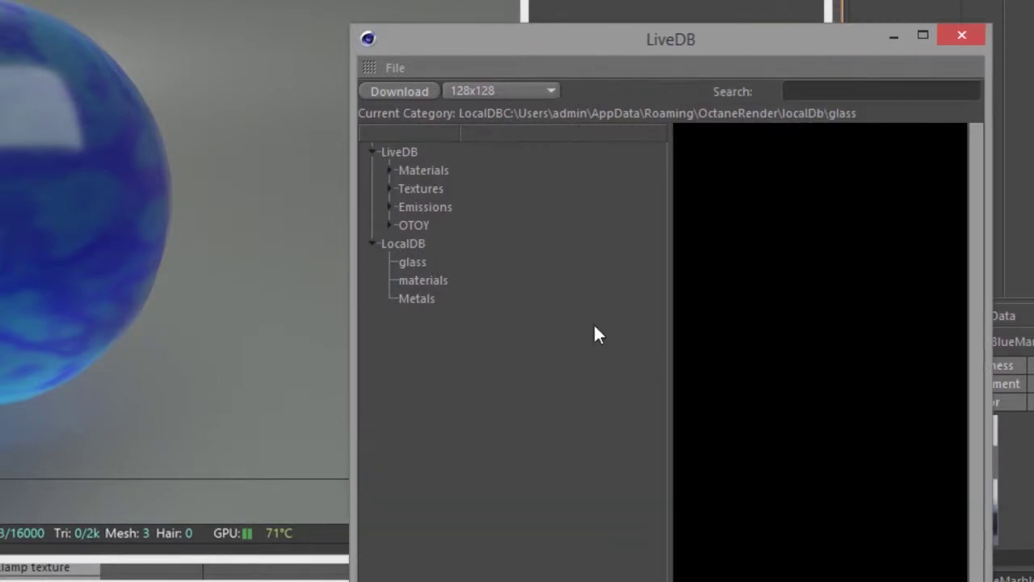
- Browse LiveDB Materials > Organic > Misc, then switch to the LocalDB category
left_click(391, 170)
left_click(425, 188)
left_click(429, 205)
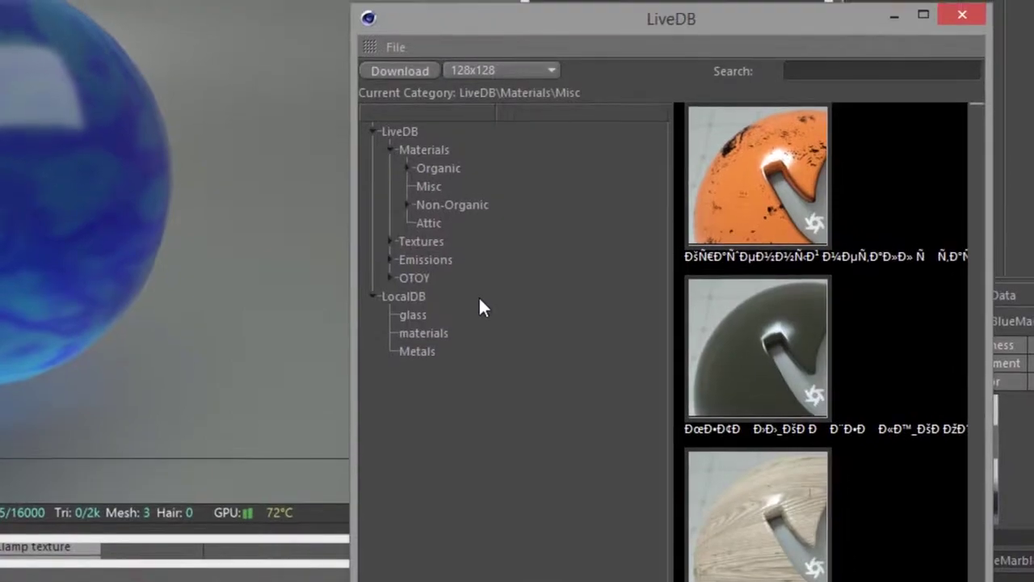
mouse_move(978, 103)
left_mouse_down()
mouse_move(976, 125)
mouse_move(976, 110)
left_mouse_up()
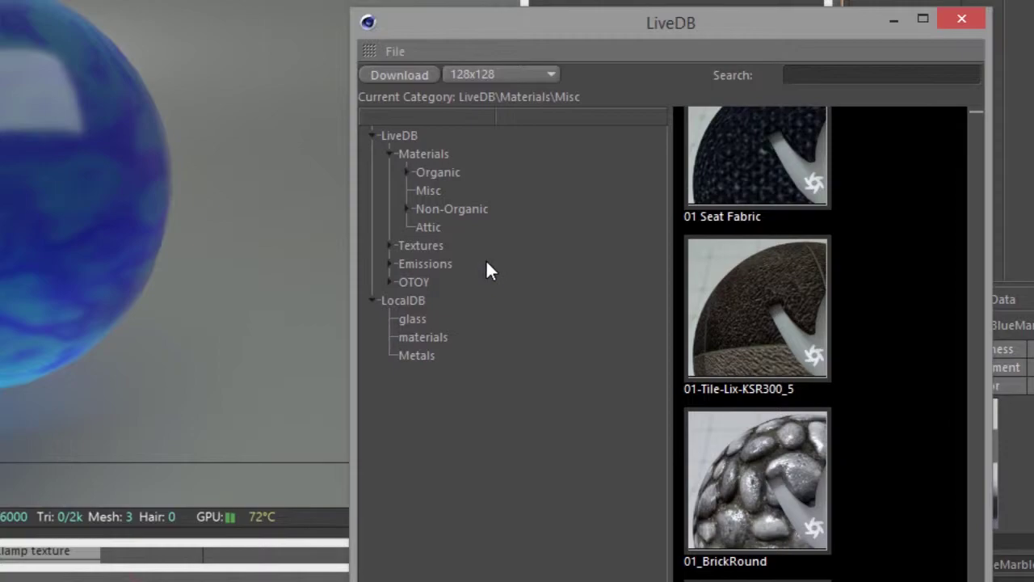
left_click(414, 304)
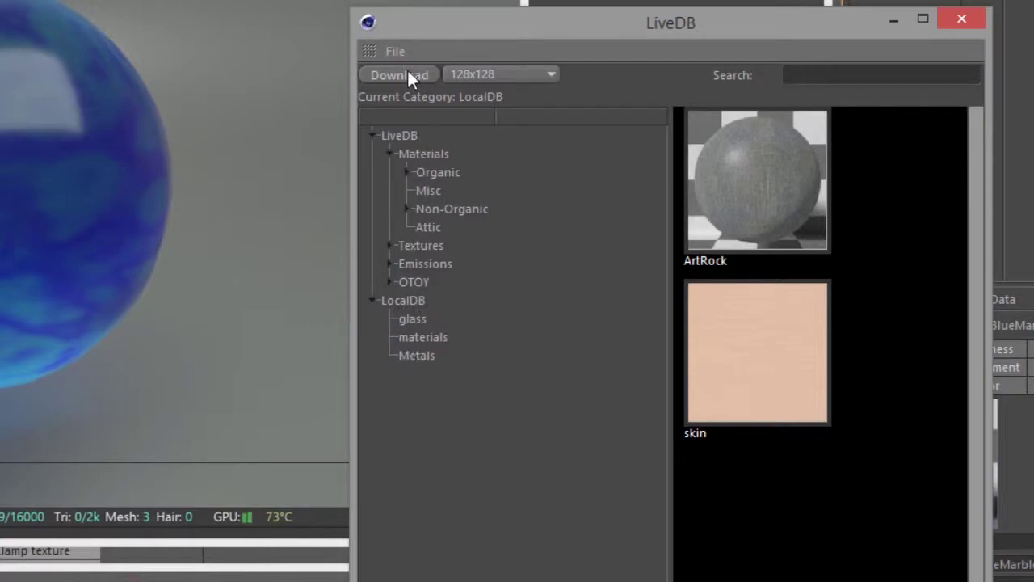
left_click(394, 51)
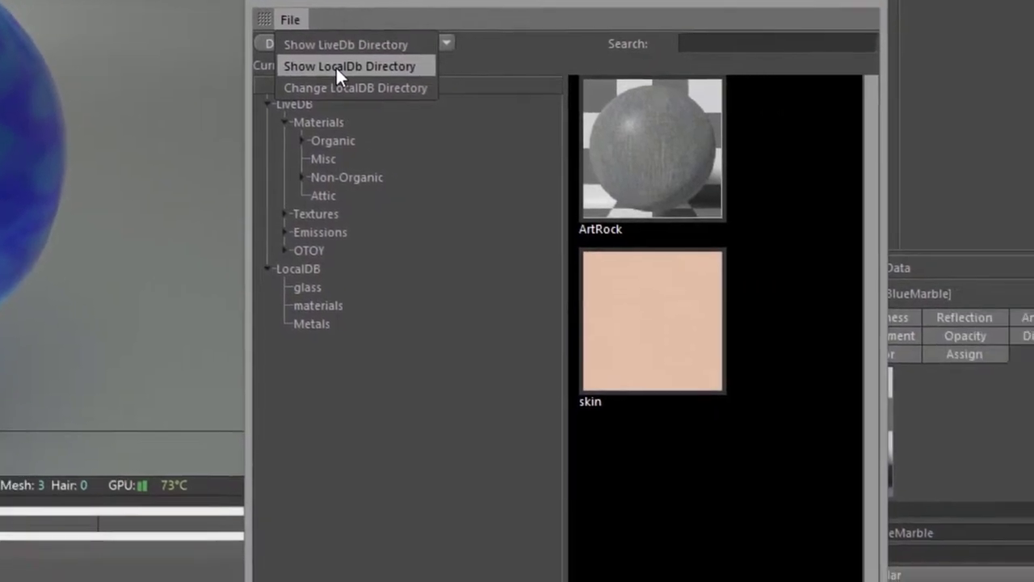
left_click(441, 98)
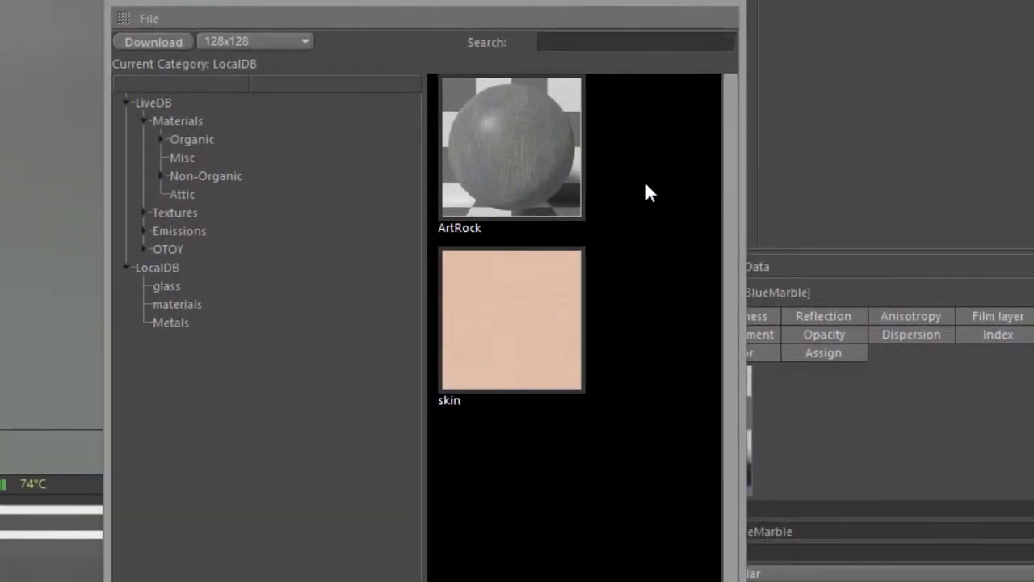
- Create a new LocalDB category named Custom
right_click(646, 185)
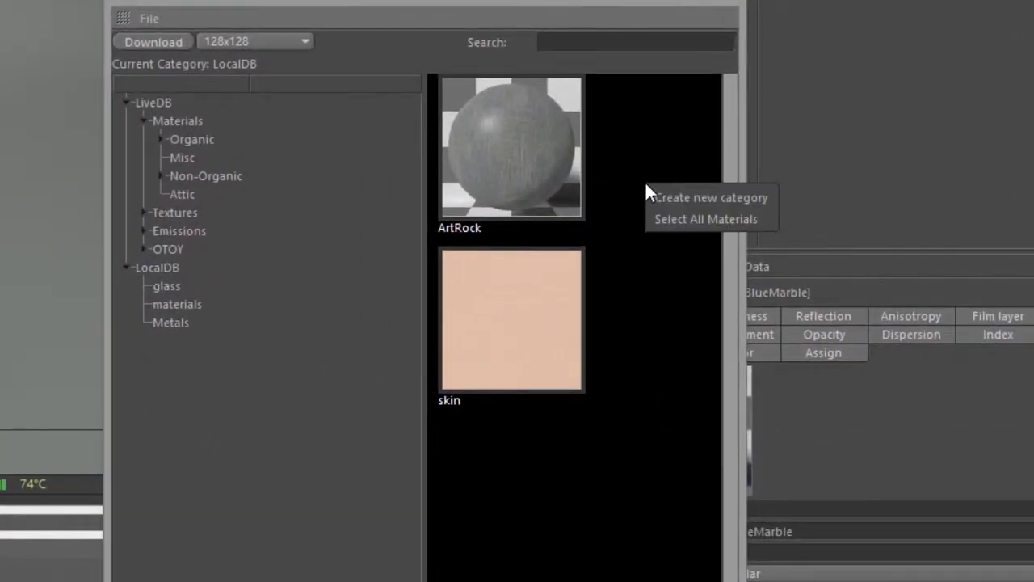
left_click(661, 198)
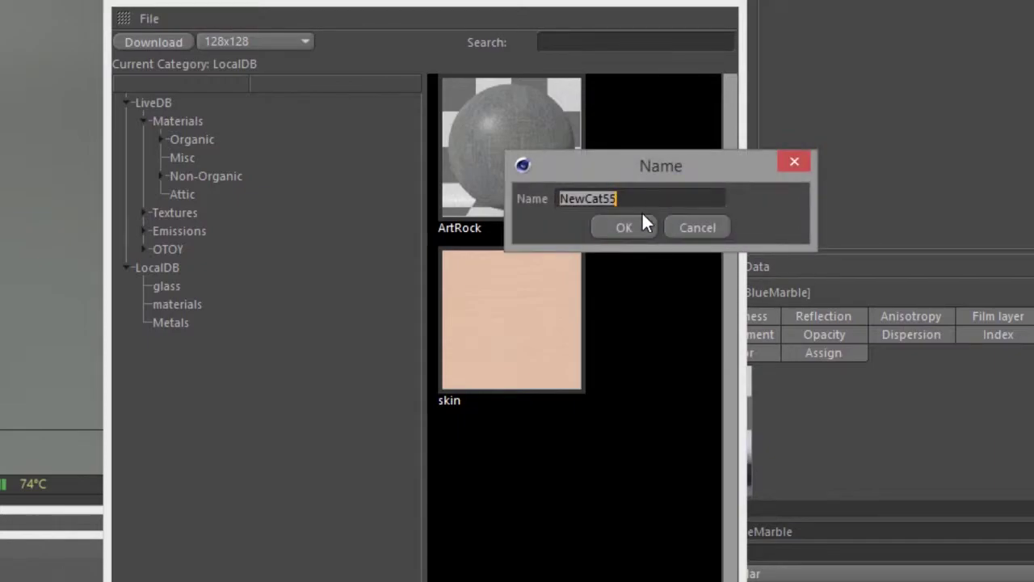
type("Custom")
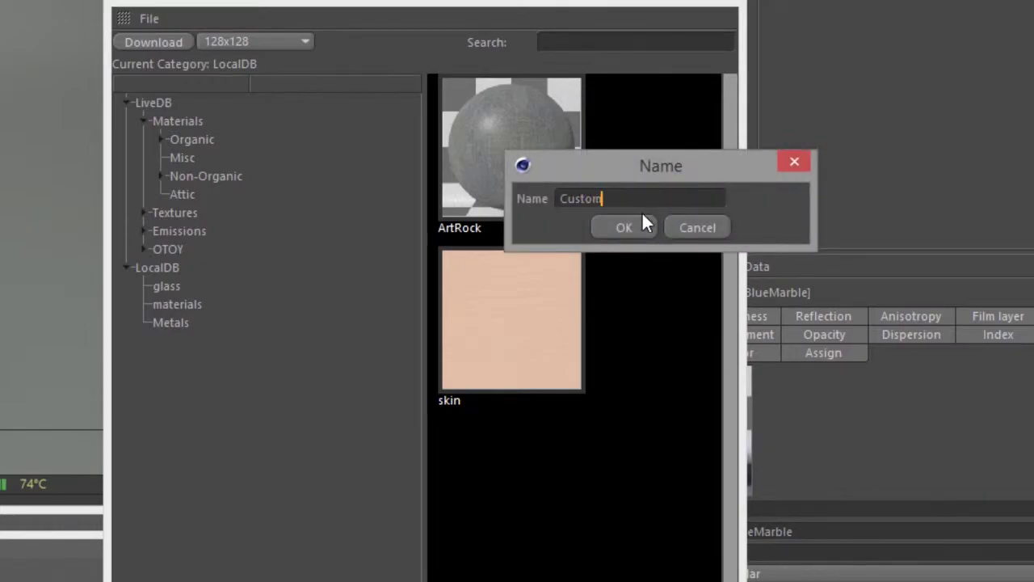
left_click(615, 228)
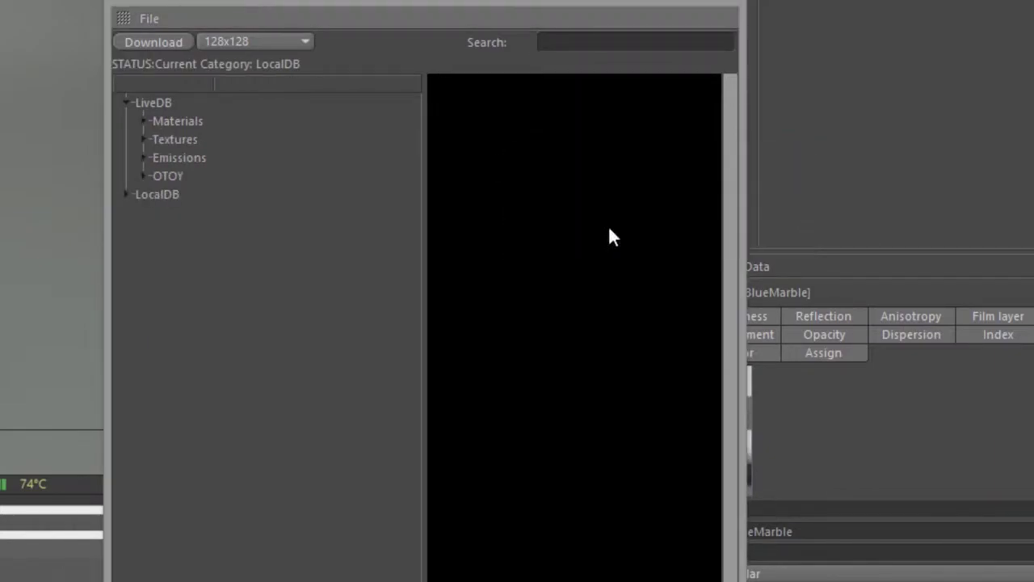
- Expand LocalDB, browse its materials and Metals categories, and open glass
left_click(127, 195)
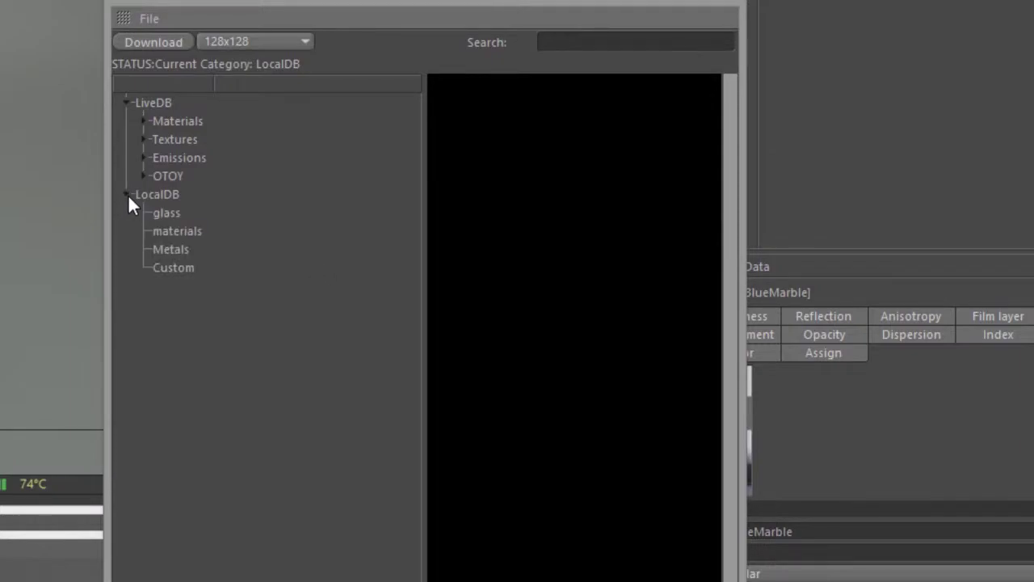
left_click(169, 232)
left_click(173, 248)
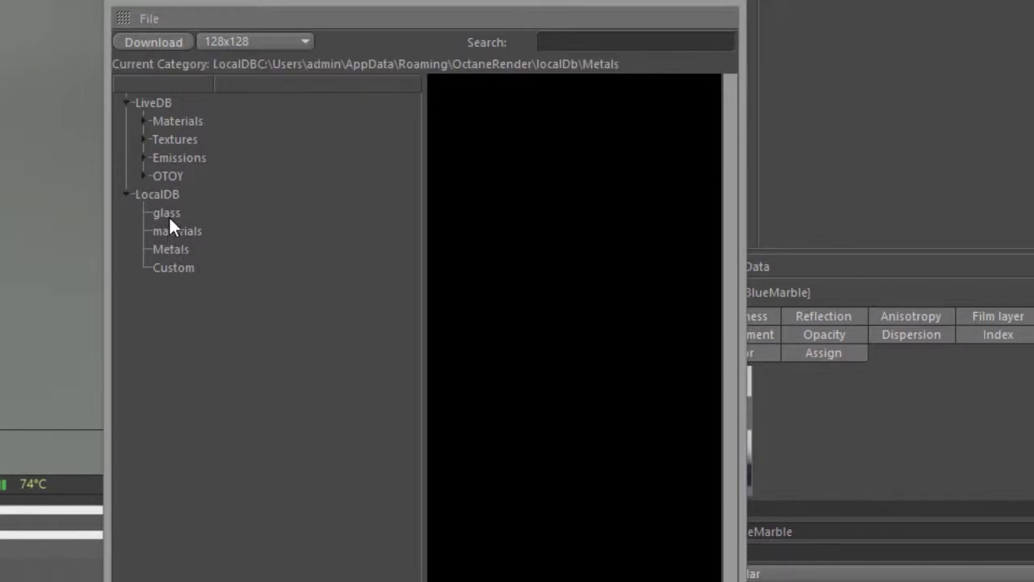
left_click(166, 214)
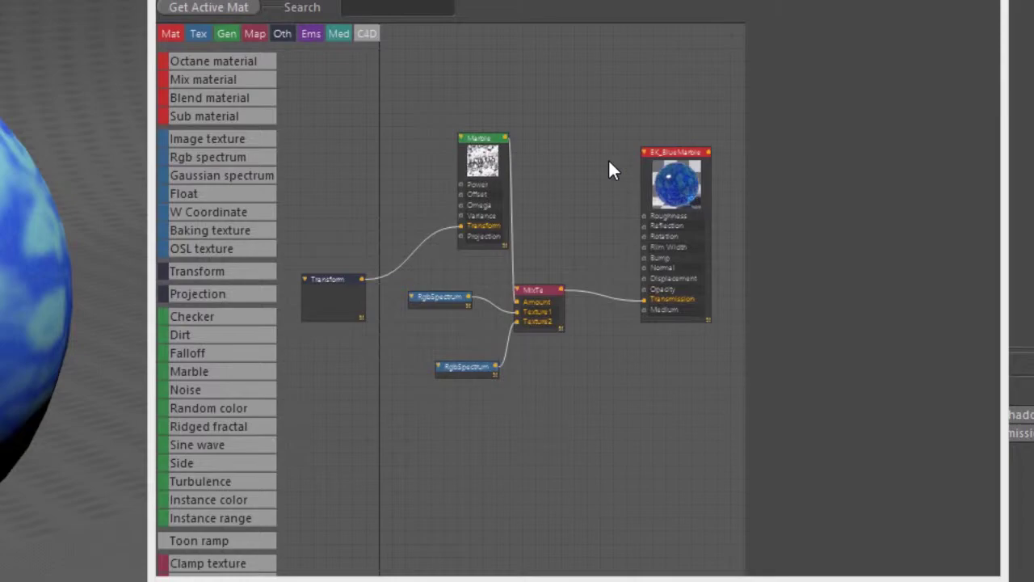
- Drag the EK_Blue material from the Material Manager into LocalDB > glass, then shrink the preview
scroll(608, 170, "up", 4)
middle_click_drag(608, 170, 492, 213)
scroll(492, 213, "up", 2)
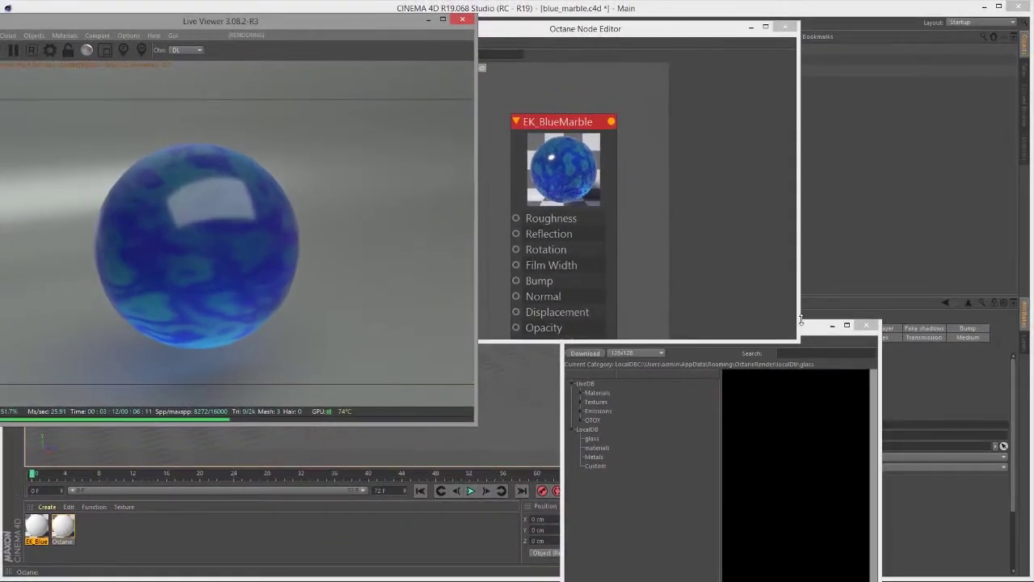
left_click_drag(808, 326, 622, 143)
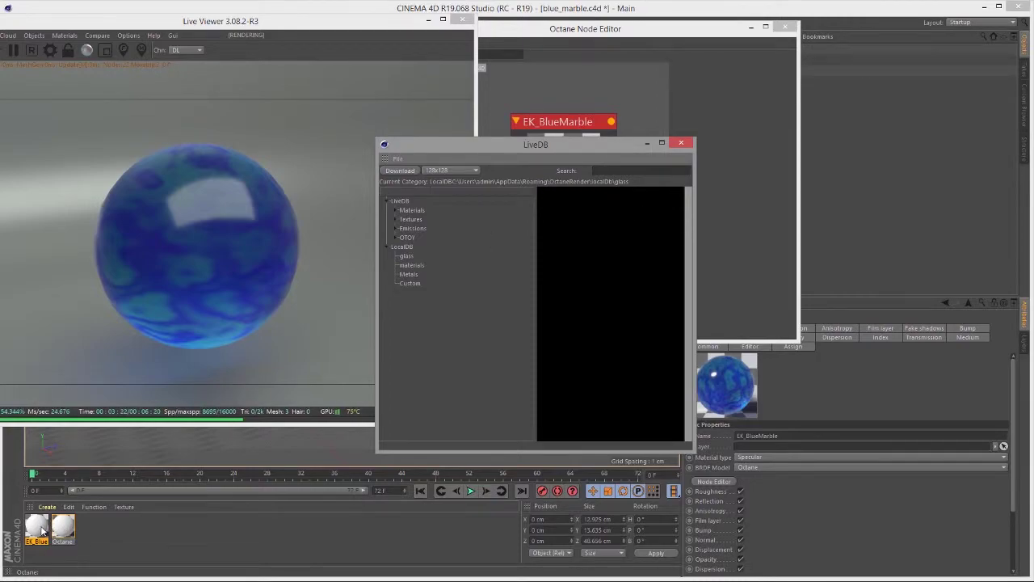
left_click_drag(42, 531, 405, 261)
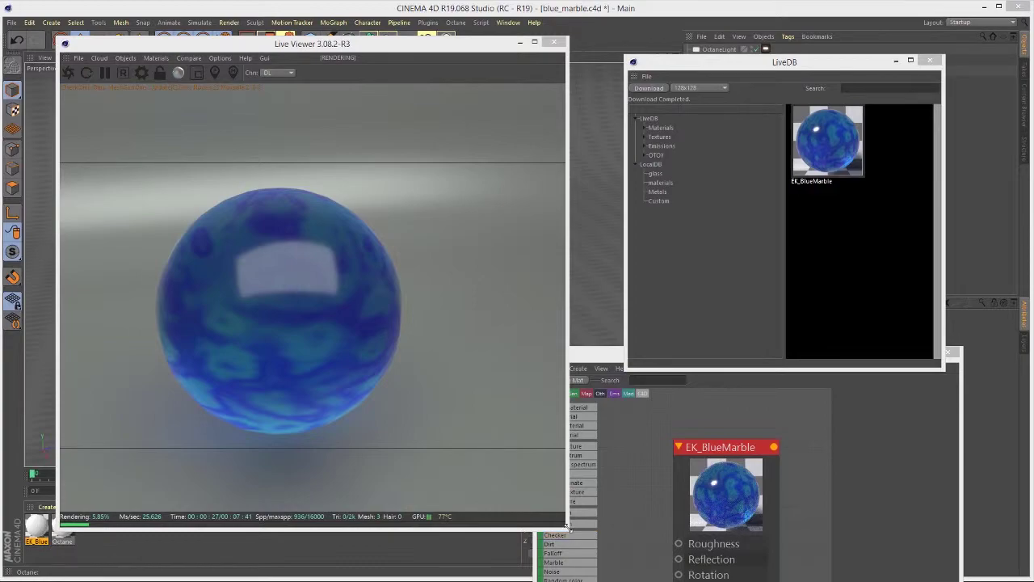
left_click_drag(568, 527, 539, 448)
- Download ArtRock from LocalDB and inspect the resulting Diffuse and Glossy materials
left_click(649, 164)
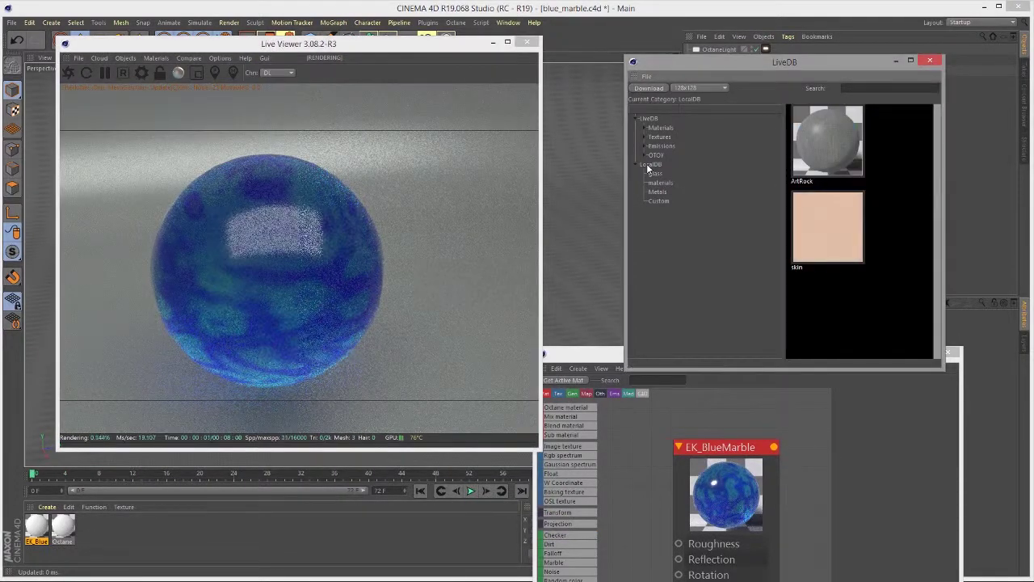
left_click(831, 131)
left_click(650, 89)
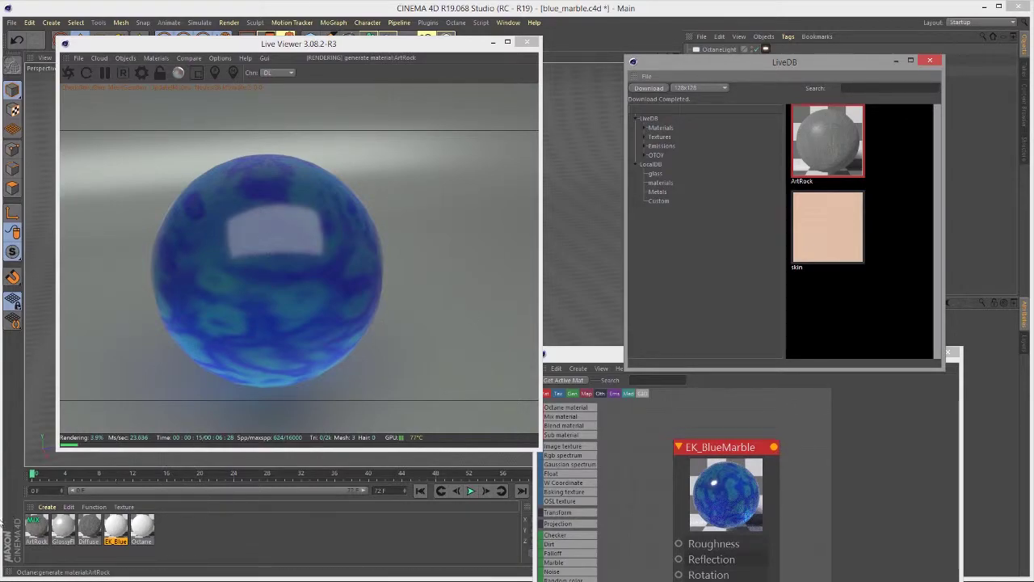
left_click(89, 527)
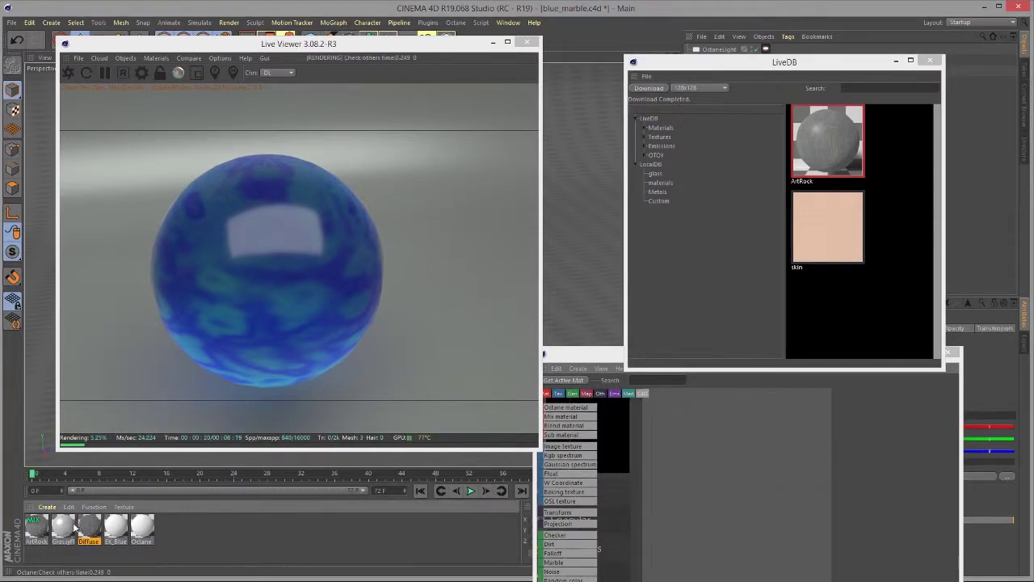
left_click(68, 527)
left_click(90, 526)
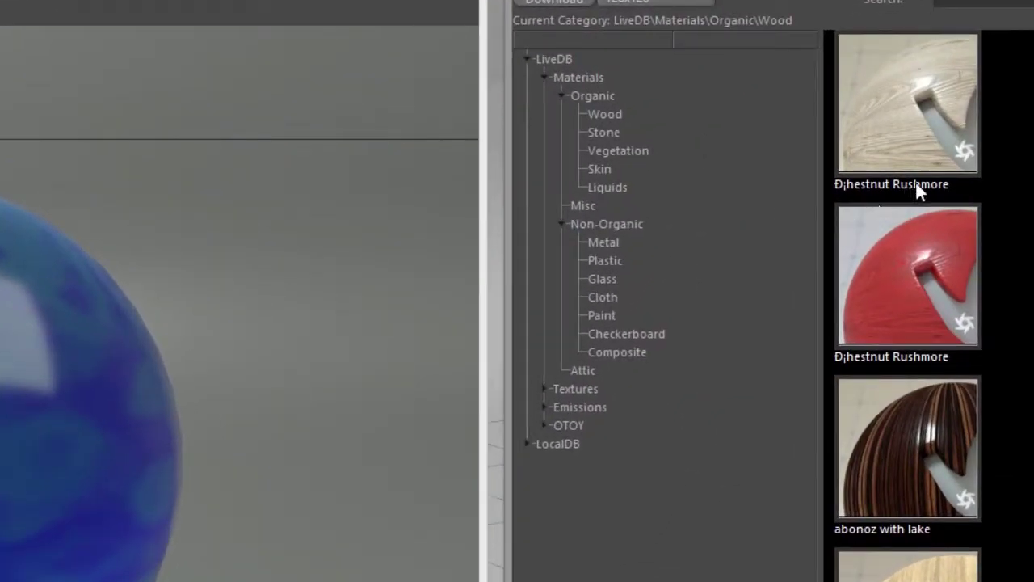
- Download the first Wood material and apply it to the scene background
left_click(894, 117)
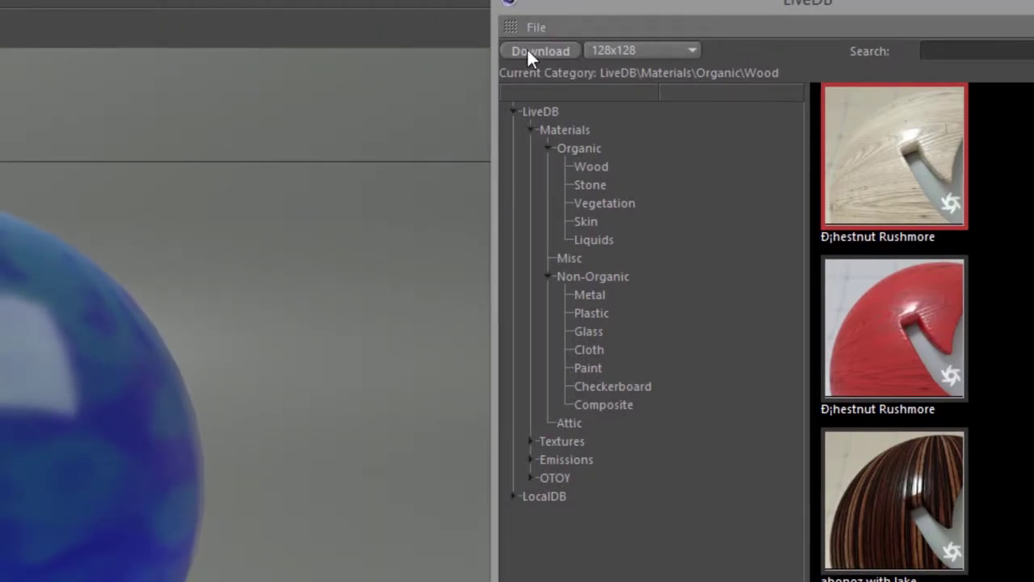
left_click(527, 49)
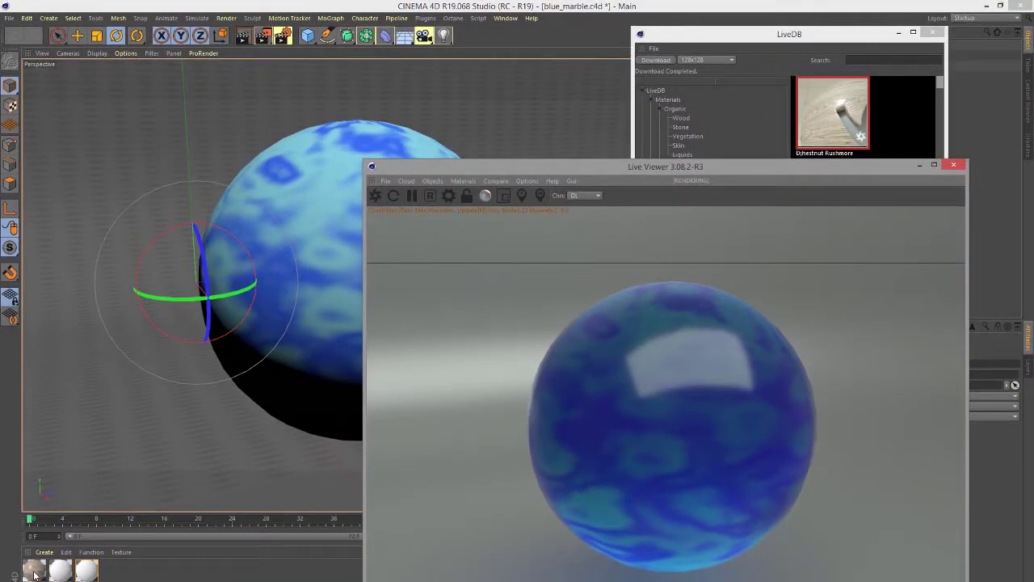
left_click_drag(34, 574, 42, 511)
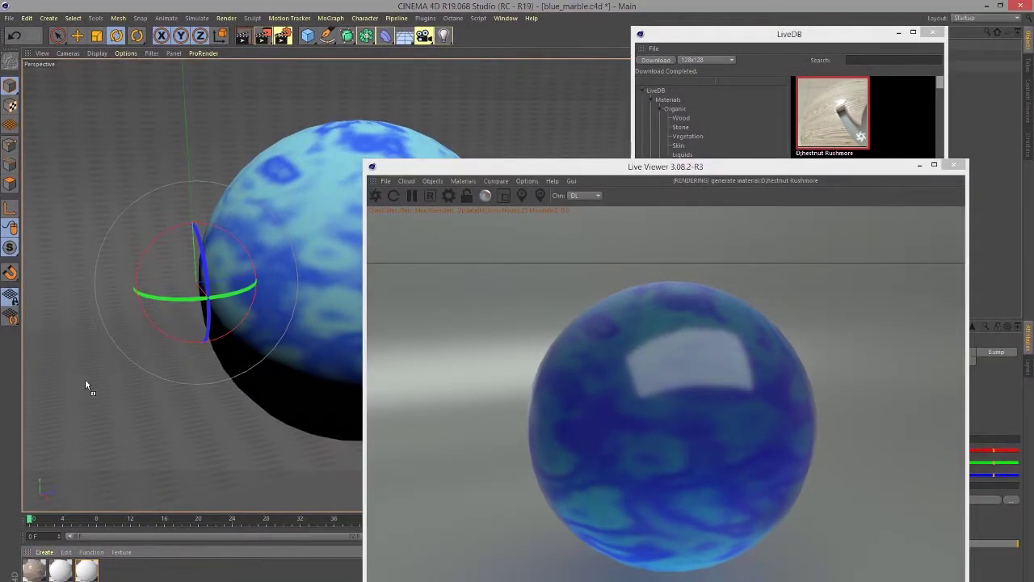
left_click_drag(86, 381, 85, 381)
left_click_drag(517, 170, 153, 3)
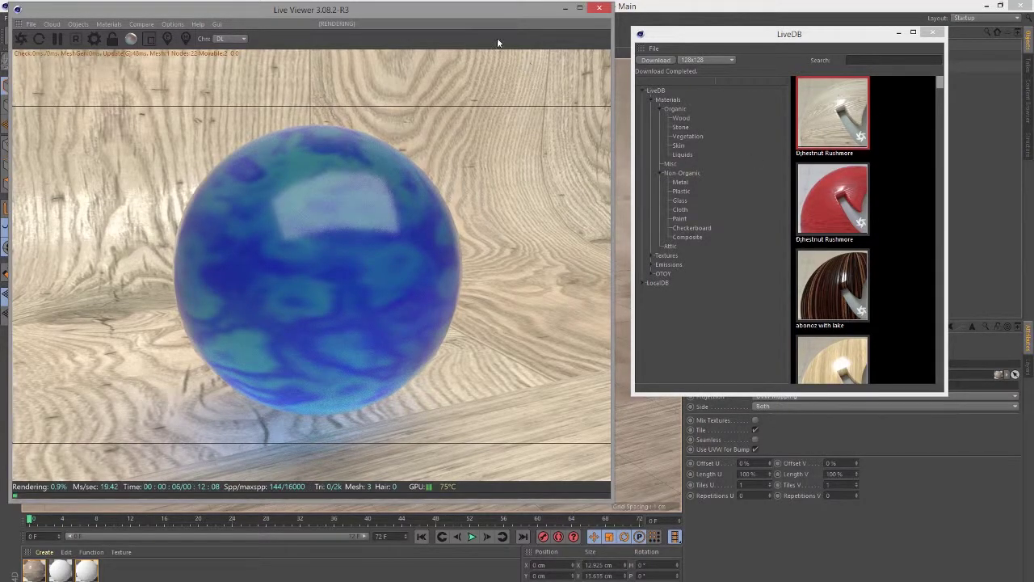
mouse_move(467, 12)
left_mouse_down()
mouse_move(486, 13)
mouse_move(479, 19)
left_mouse_up()
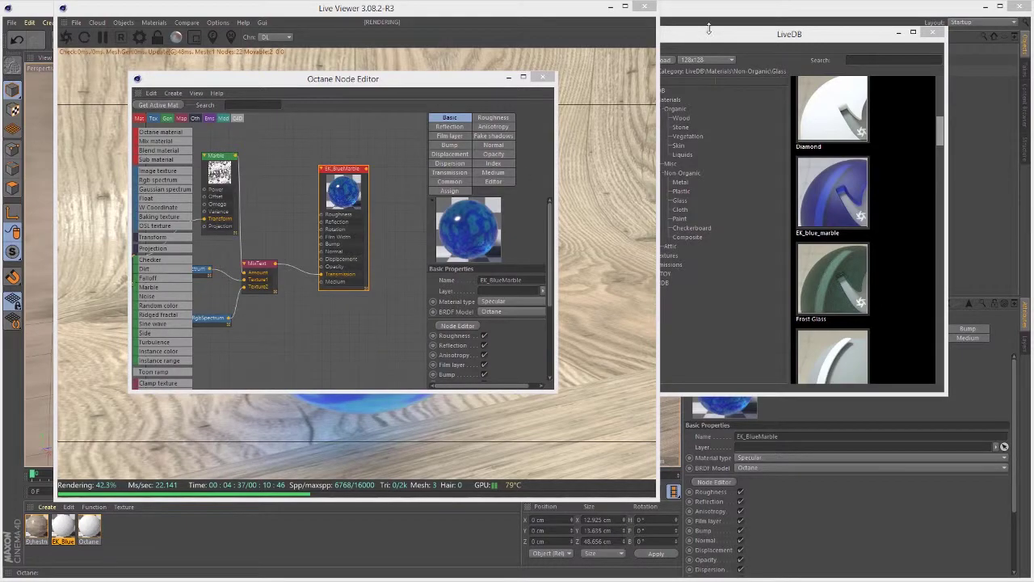
- Choose Save Material As Orbx from the EK_BlueMarble node's context menu
mouse_move(704, 38)
left_mouse_down()
mouse_move(694, 36)
mouse_move(711, 34)
left_mouse_up()
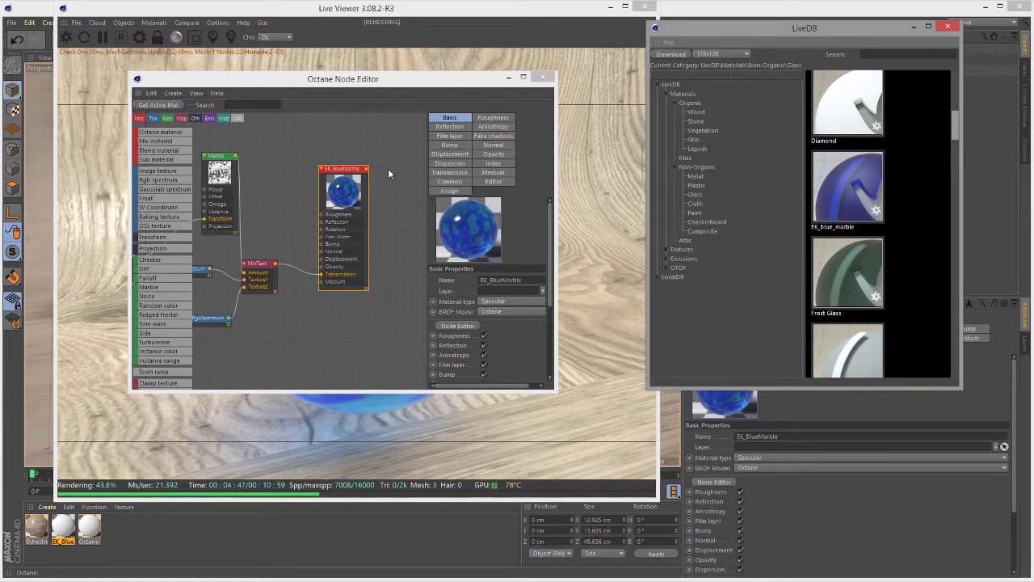
right_click(347, 170)
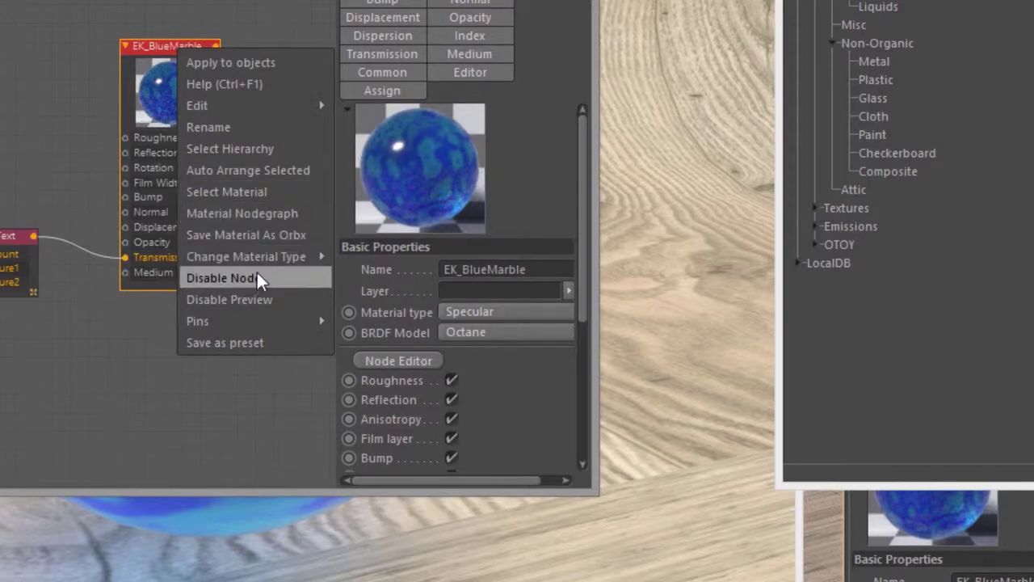
left_click(279, 233)
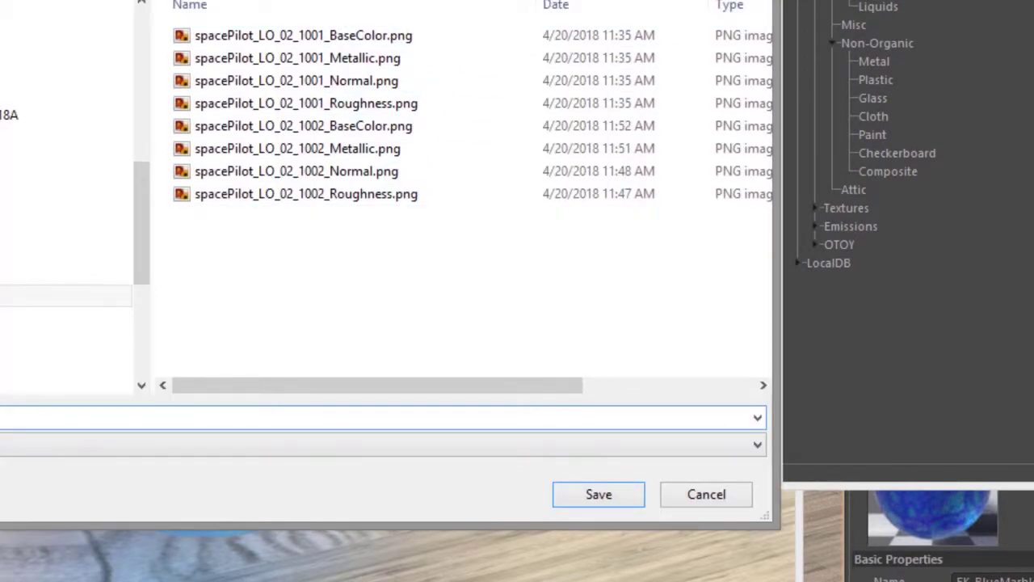
- Go up two folders and save as blueMarble.orbx with the All files (*.*) type
key("alt+Up")
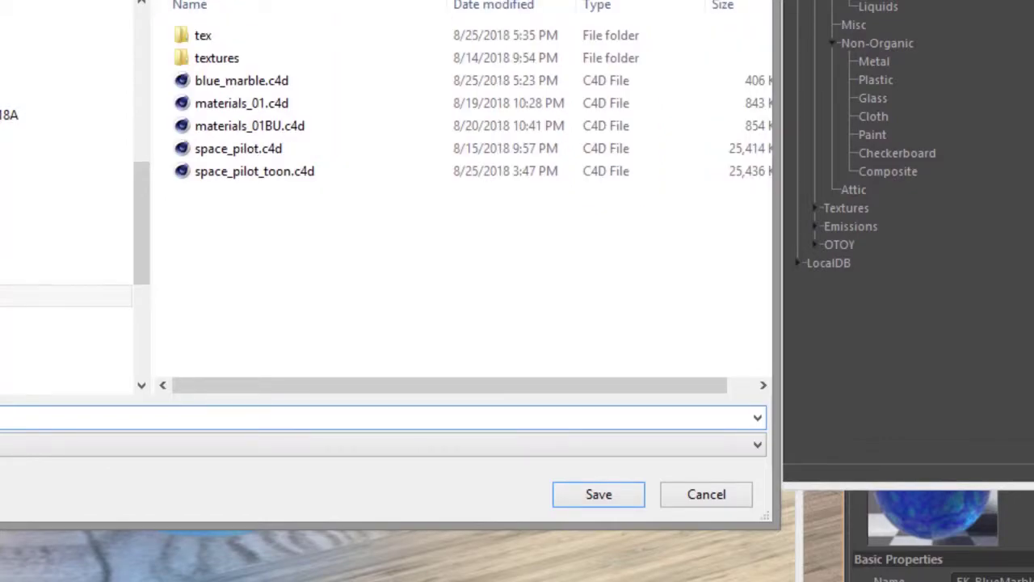
key("alt+Up")
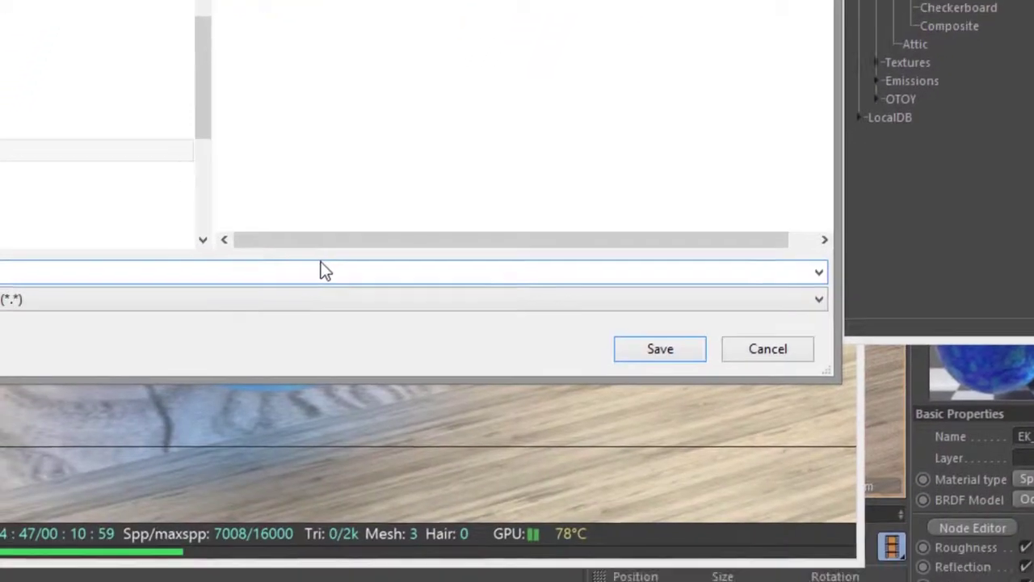
type("blueMarble")
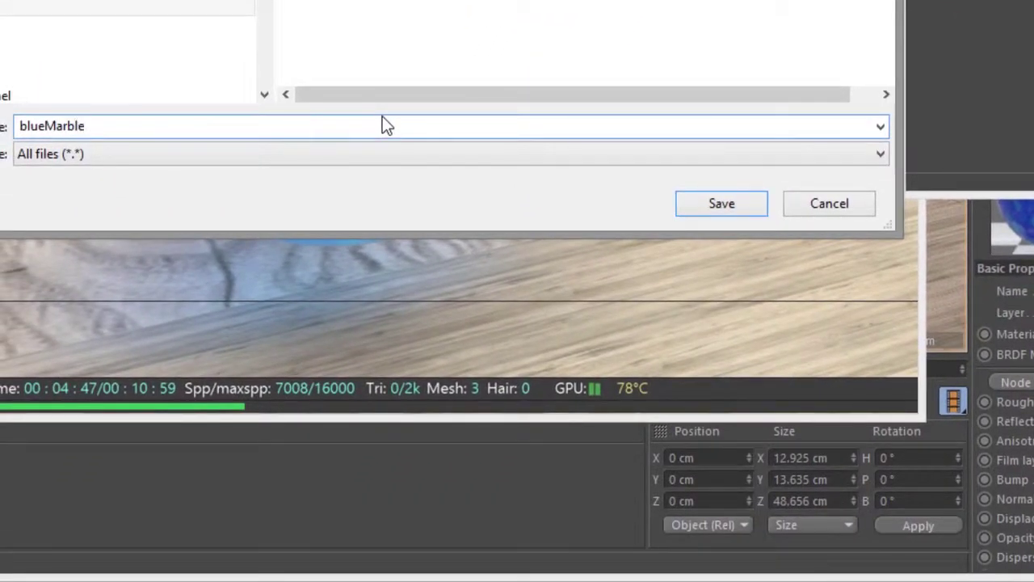
type(".orbx")
left_click(336, 154)
left_click(336, 154)
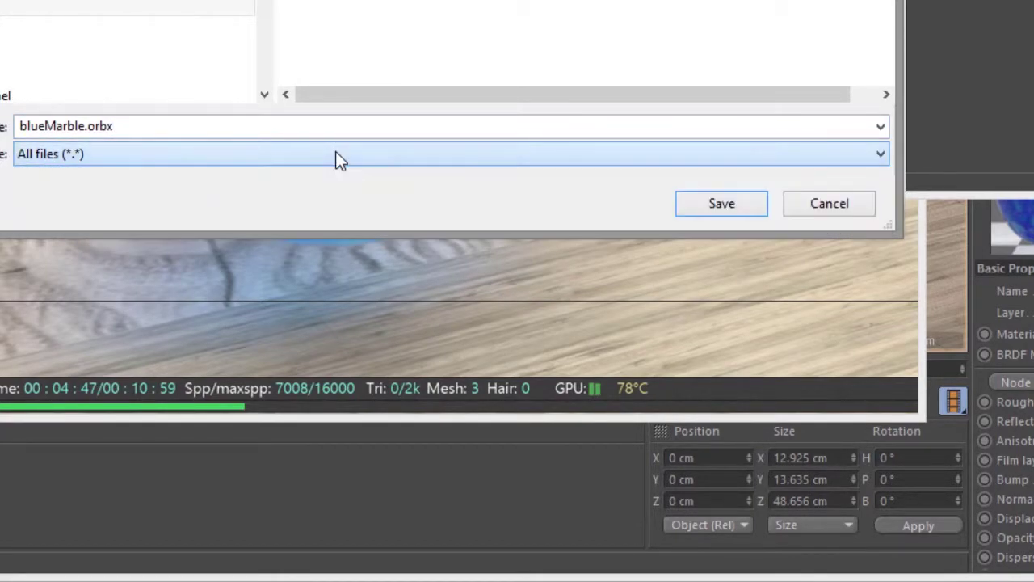
left_click(722, 205)
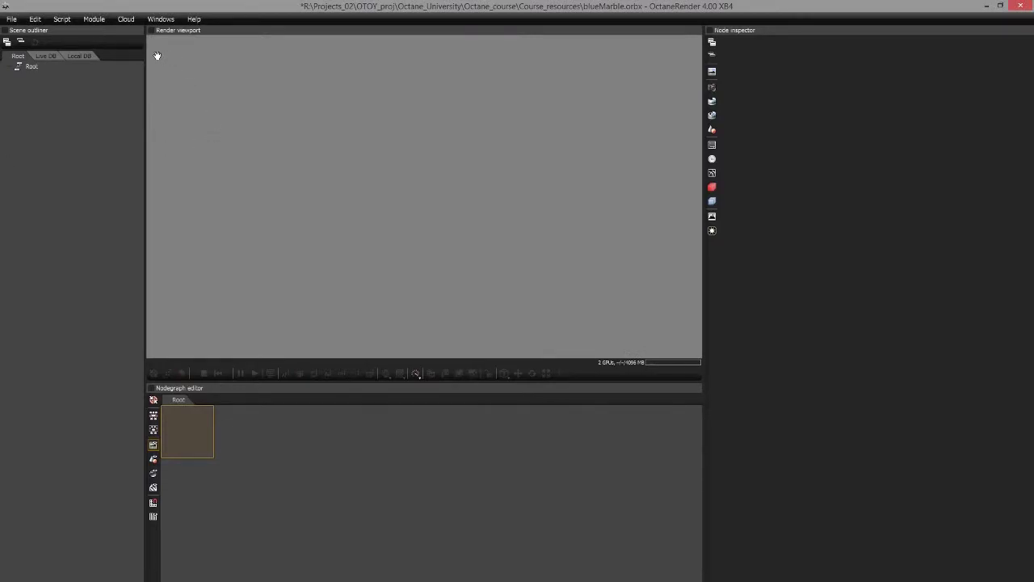
- Open blueMarble.orbx in OctaneRender Standalone without saving the current project
left_click(11, 19)
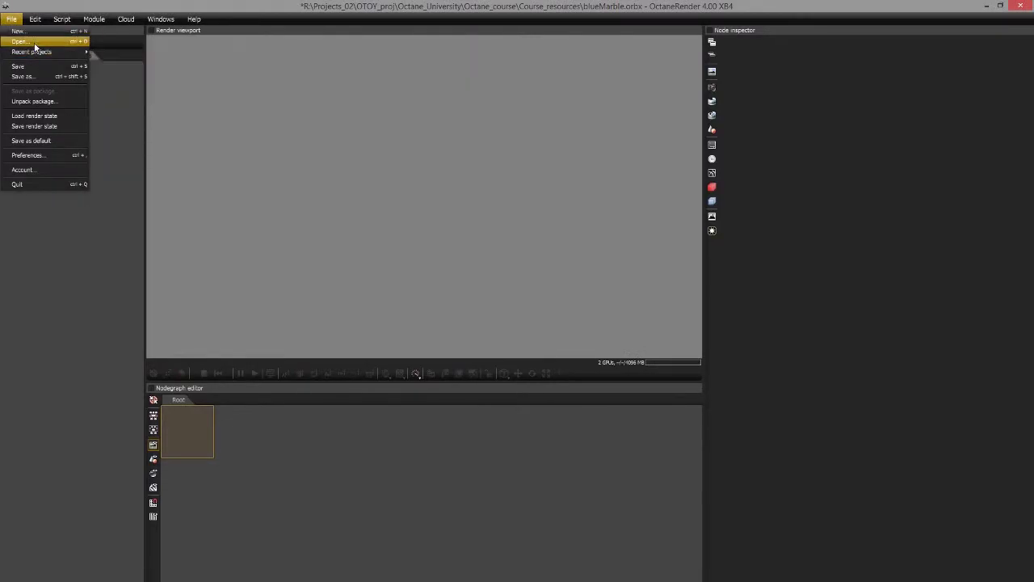
left_click(35, 45)
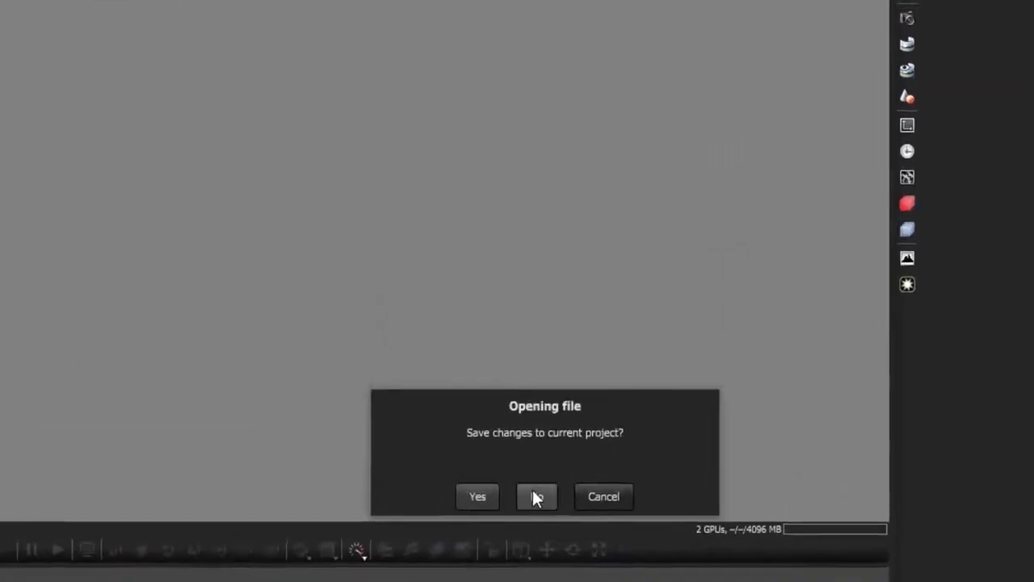
left_click(535, 496)
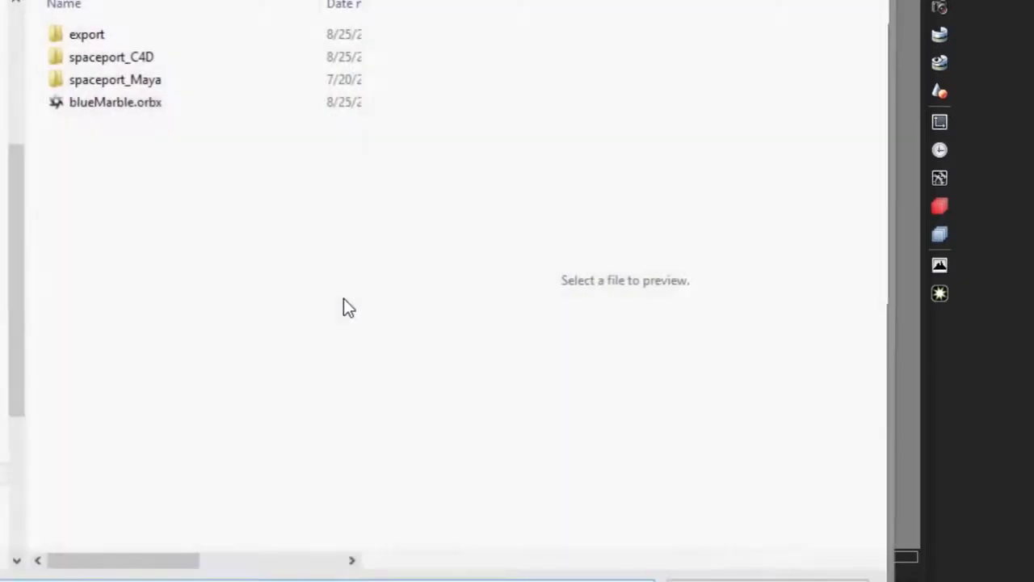
left_click(131, 105)
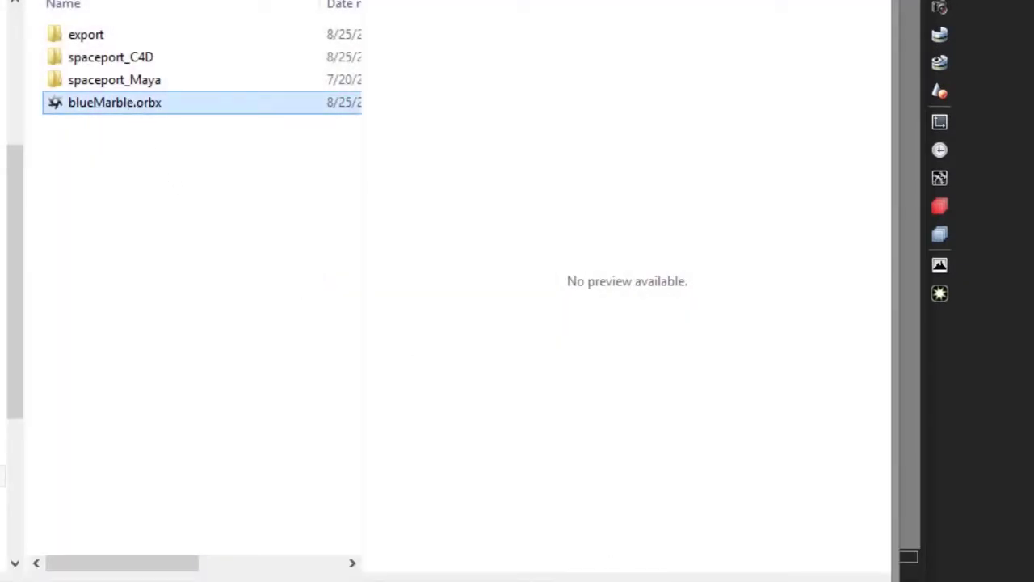
key("Return")
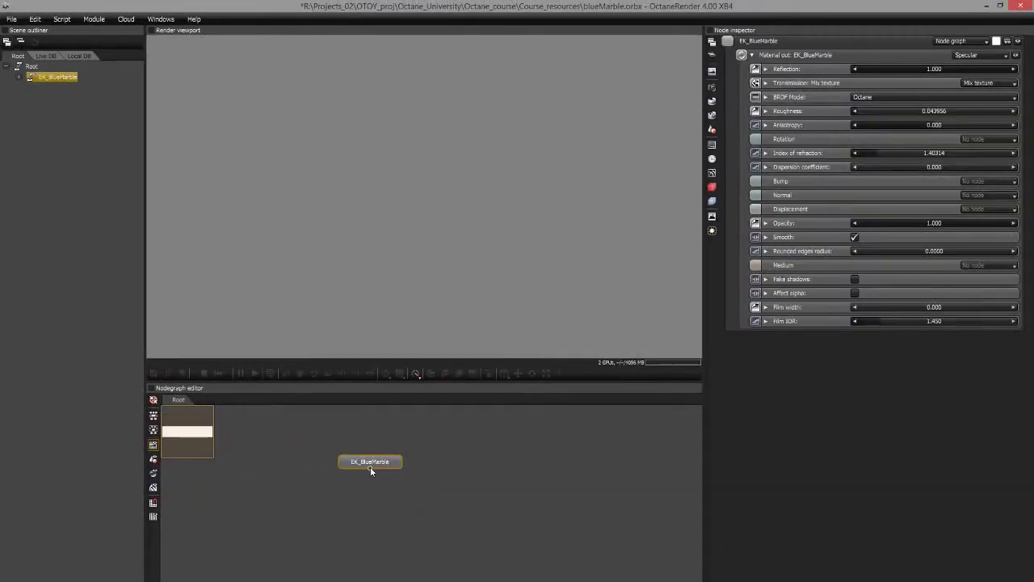
- Enter the EK_BlueMarble node's graph and enlarge the Nodegraph editor area
double_click(371, 467)
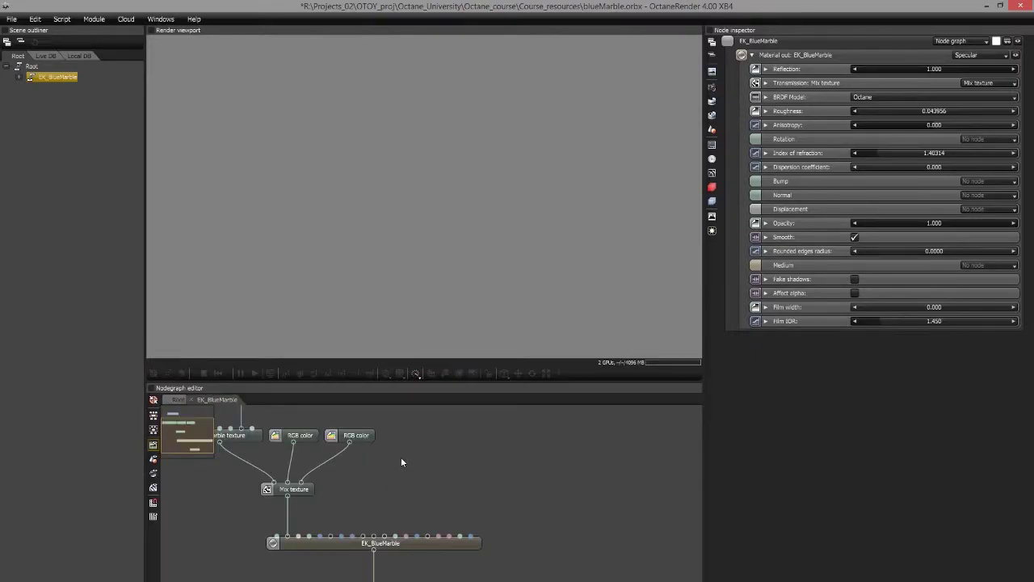
left_click(501, 548)
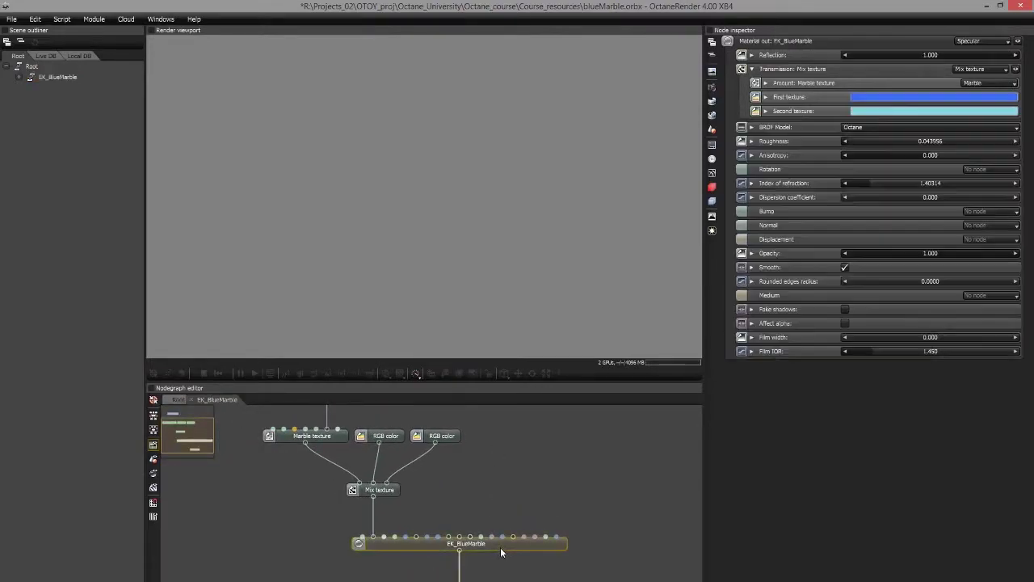
scroll(504, 525, "down", 2)
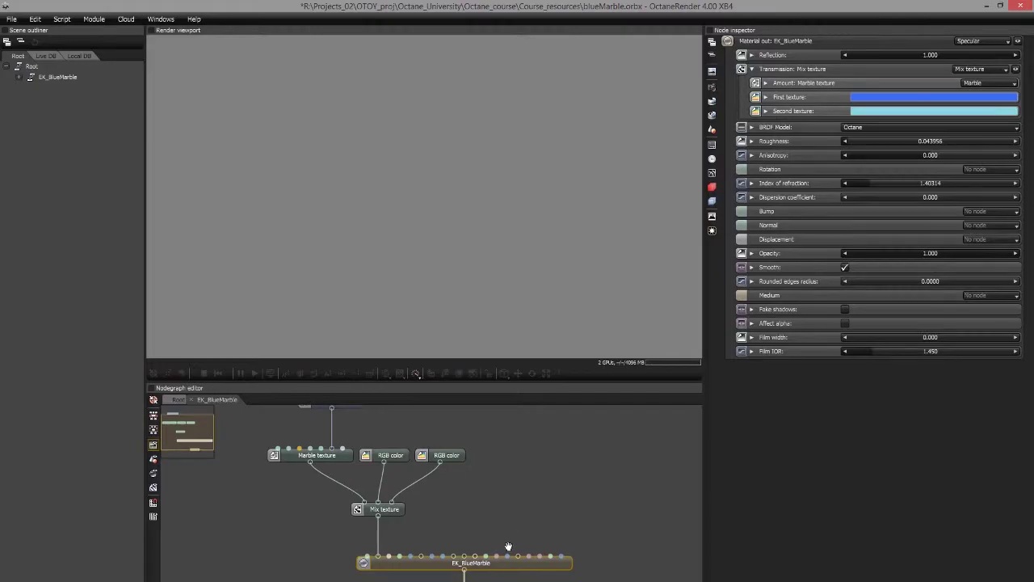
scroll(504, 464, "up", 2)
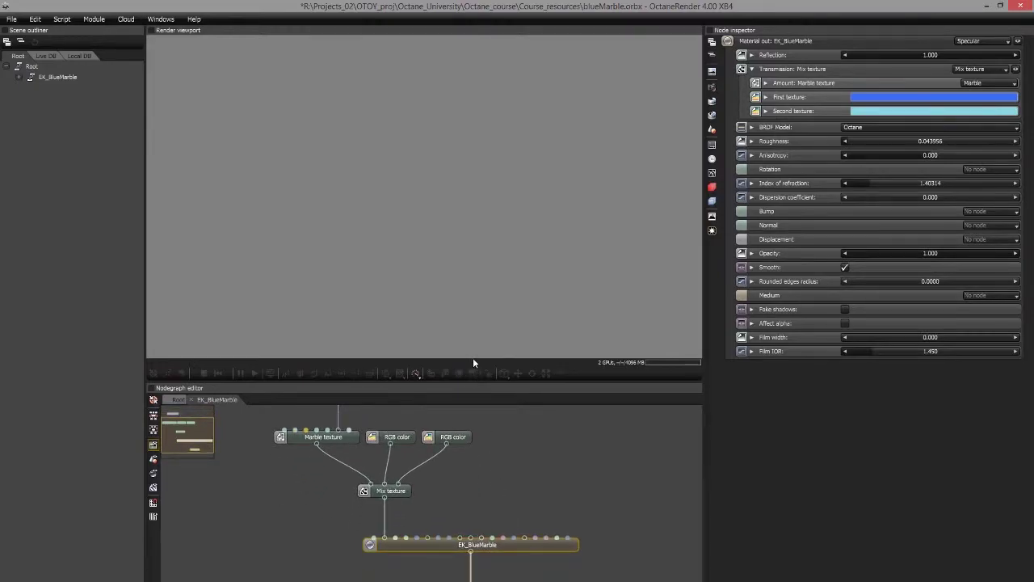
left_click_drag(477, 382, 417, 219)
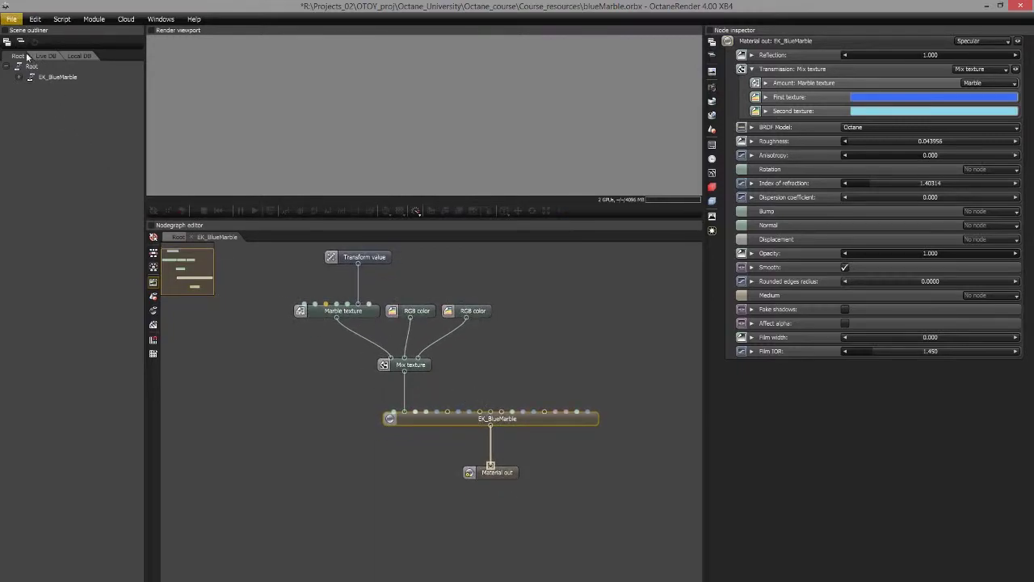
- Browse the Live DB to Materials > Non-Organic > Glass
left_click(57, 74)
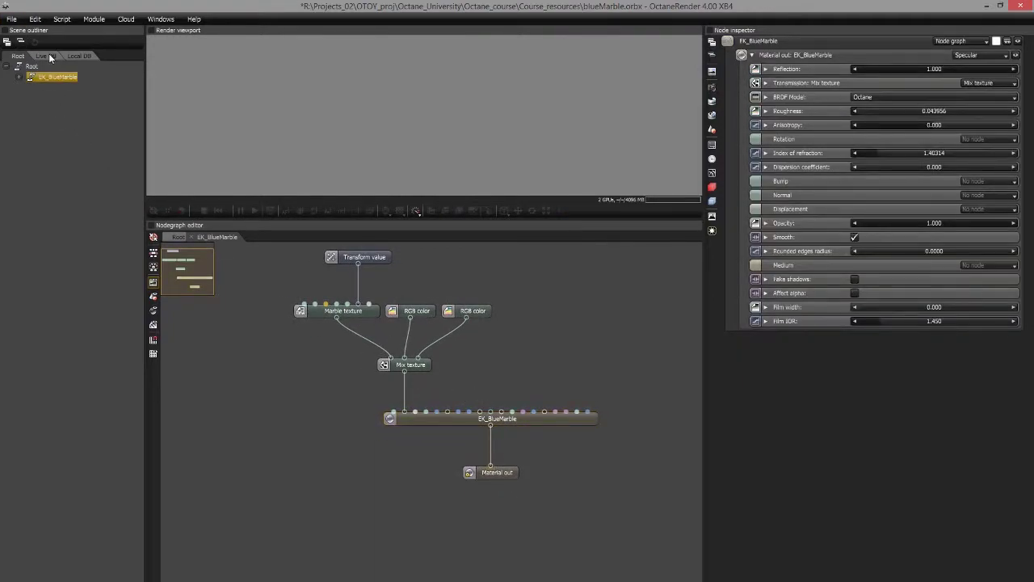
left_click(47, 55)
left_click(6, 68)
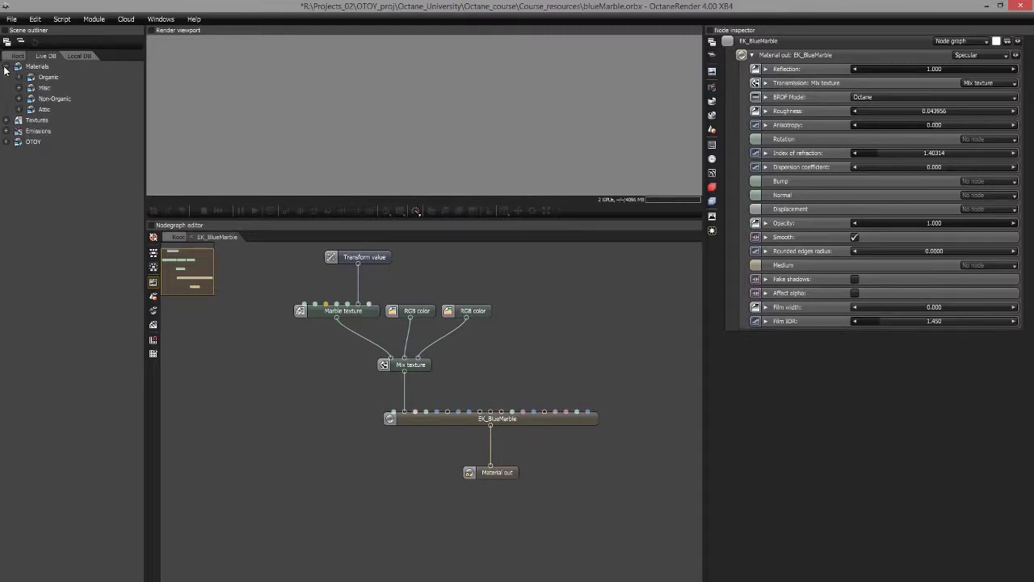
left_click(20, 99)
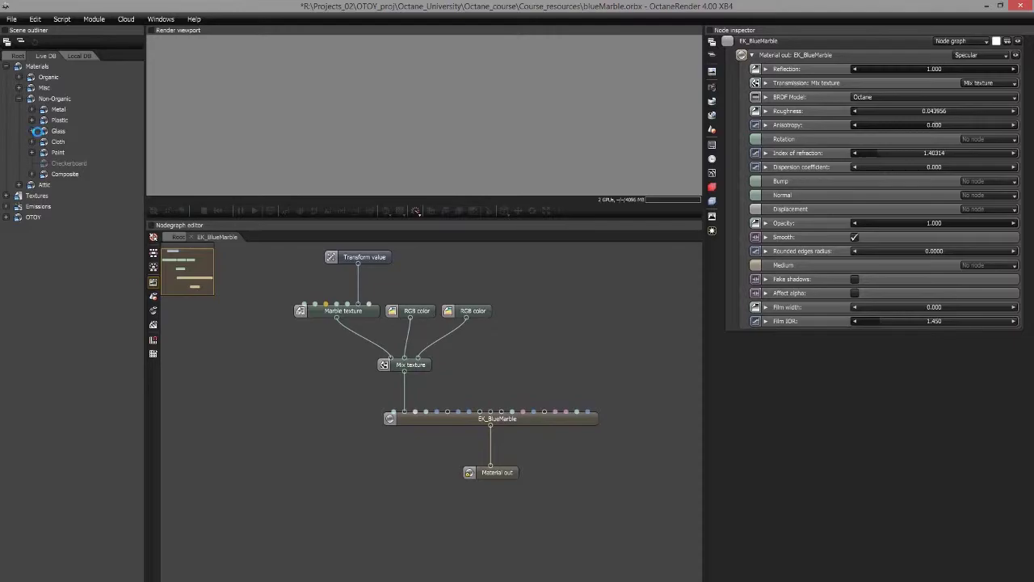
left_click(31, 131)
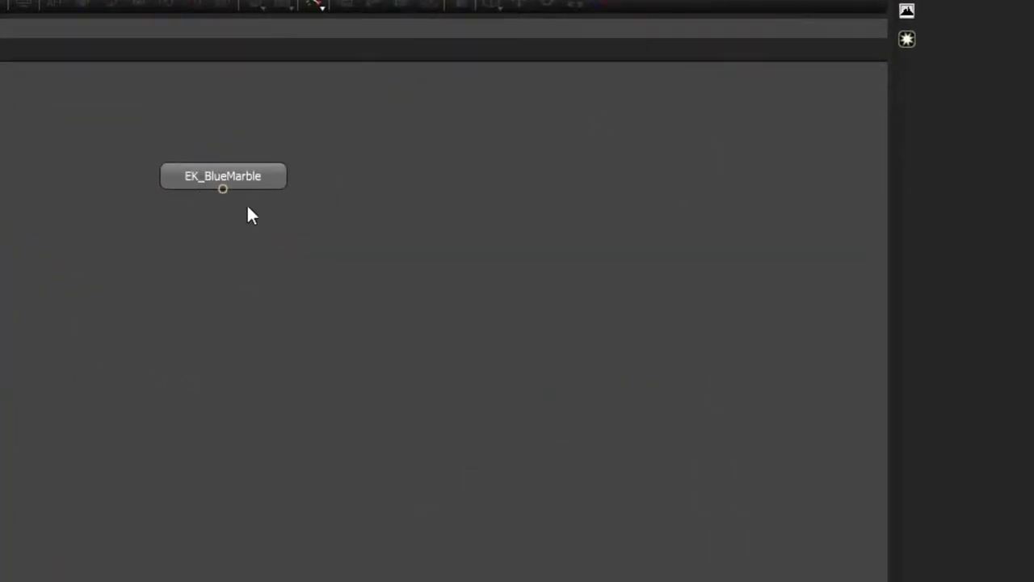
- Start saving the EK_BlueMarble node with Location Live DB and Category /Materials/Non-Organic/Glass
left_click(273, 173)
right_click(273, 173)
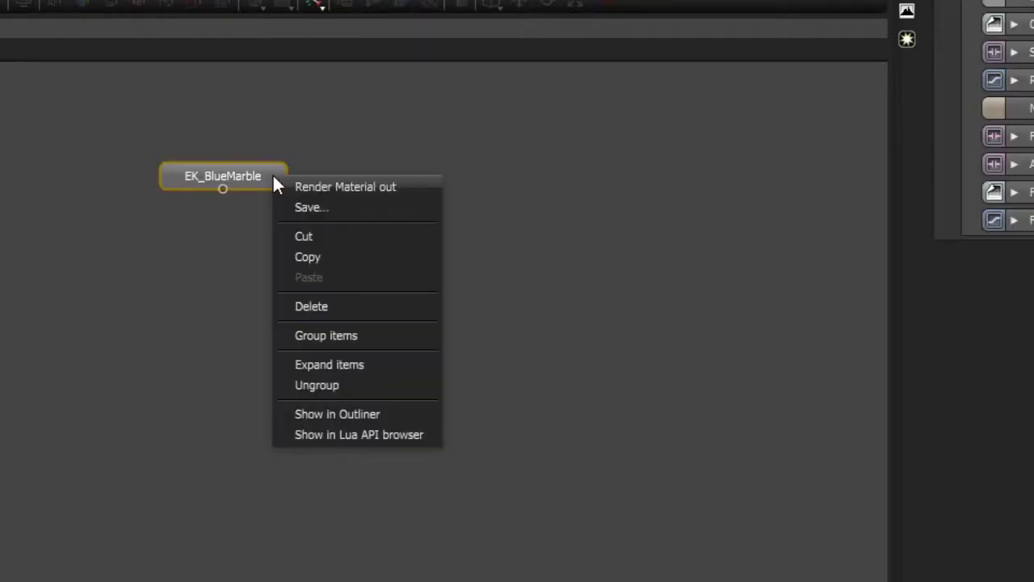
left_click(309, 207)
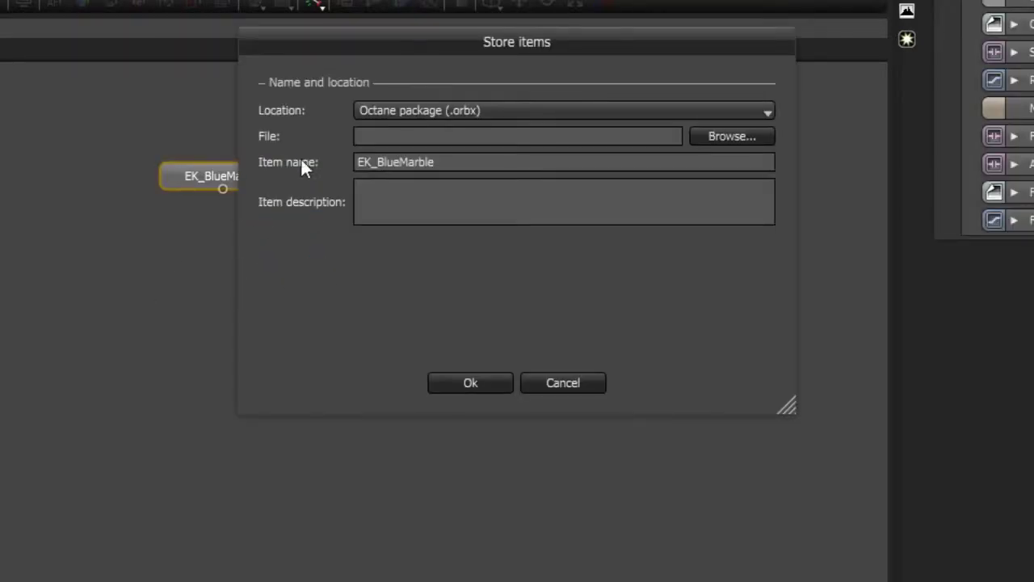
left_click(402, 113)
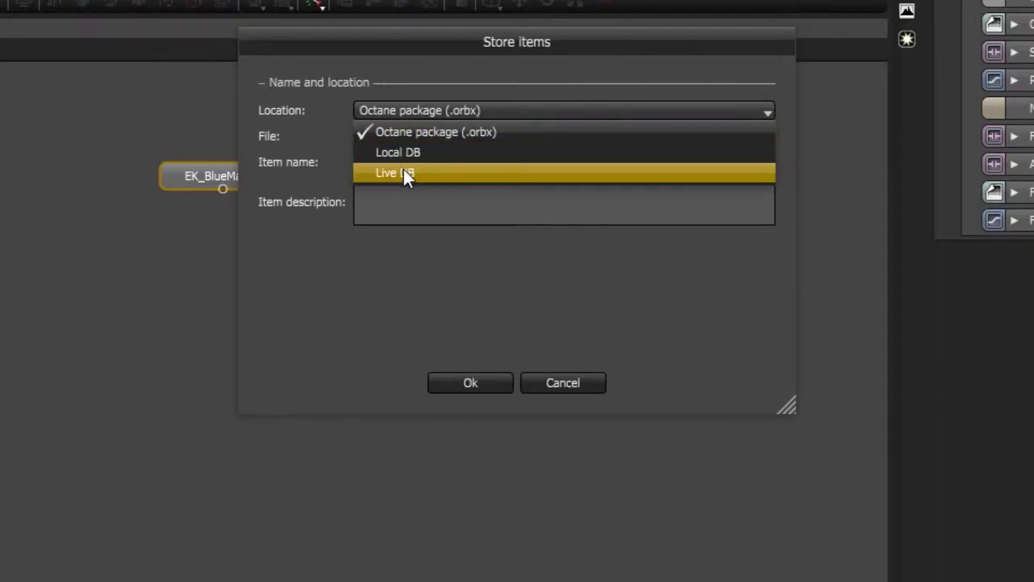
left_click(403, 169)
left_click(414, 136)
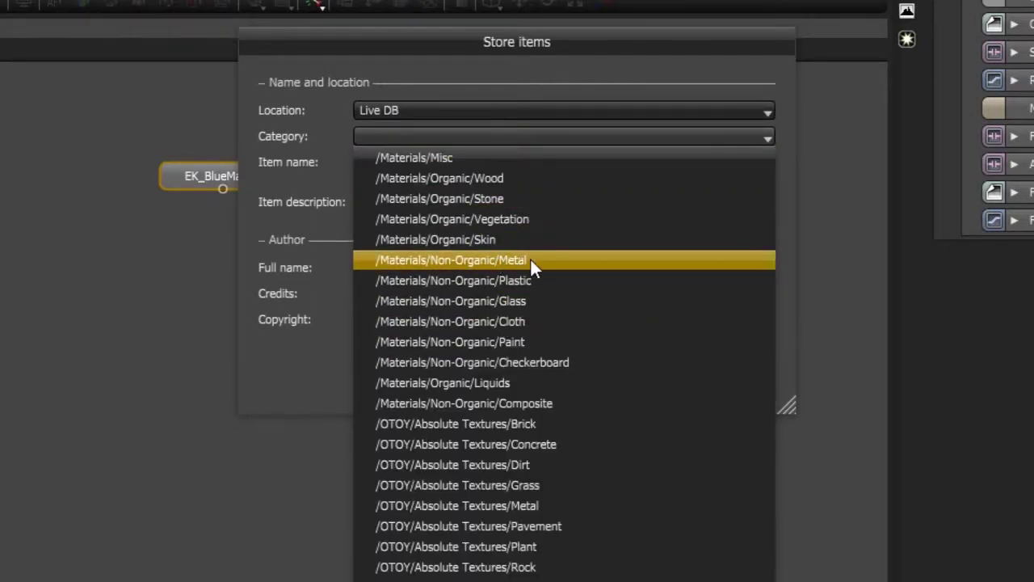
left_click(530, 304)
- Step through the description, author name, credits and copyright fields of the Store items dialog
left_click(446, 190)
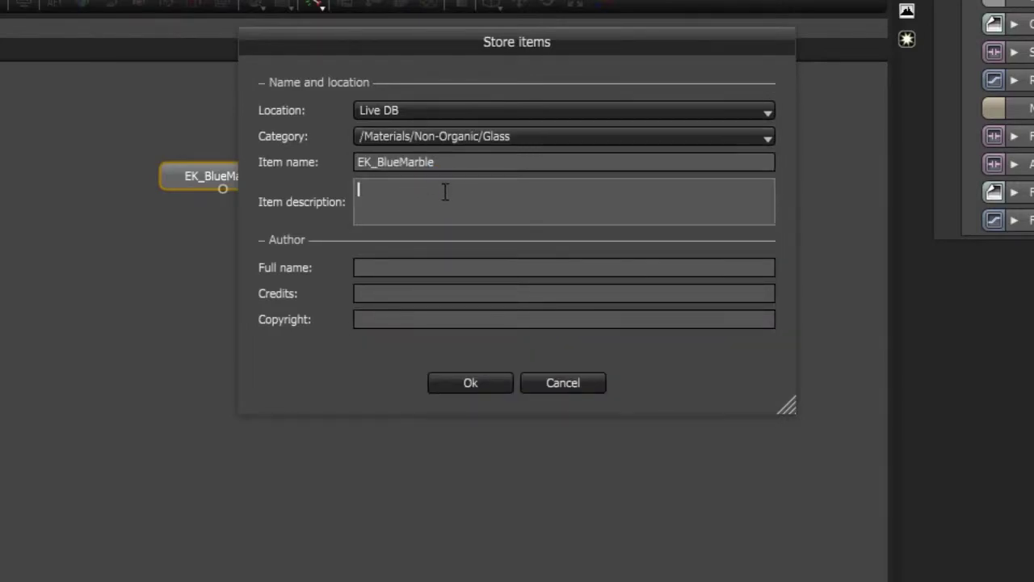
left_click(383, 268)
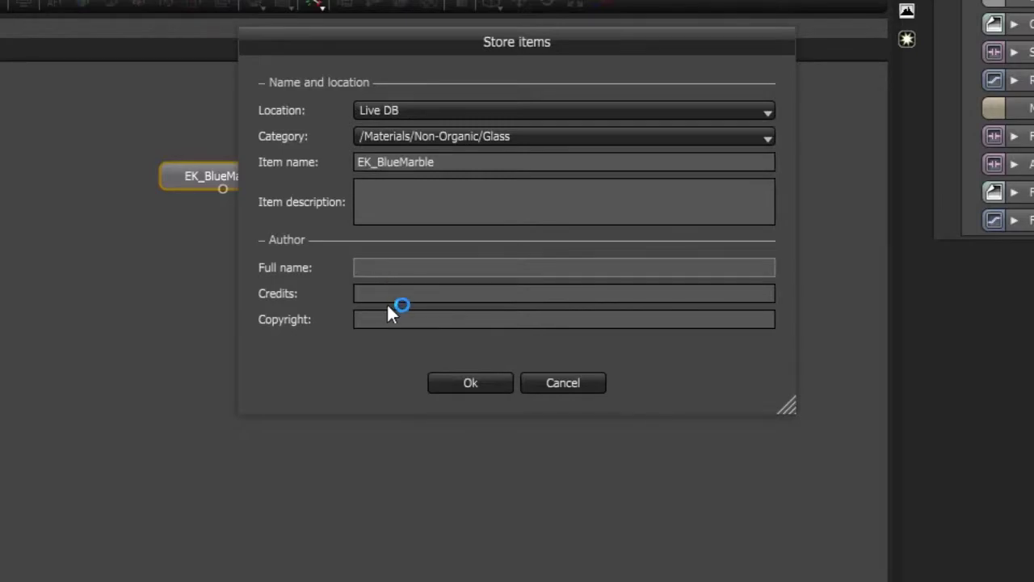
left_click(386, 300)
left_click(393, 321)
left_click(394, 297)
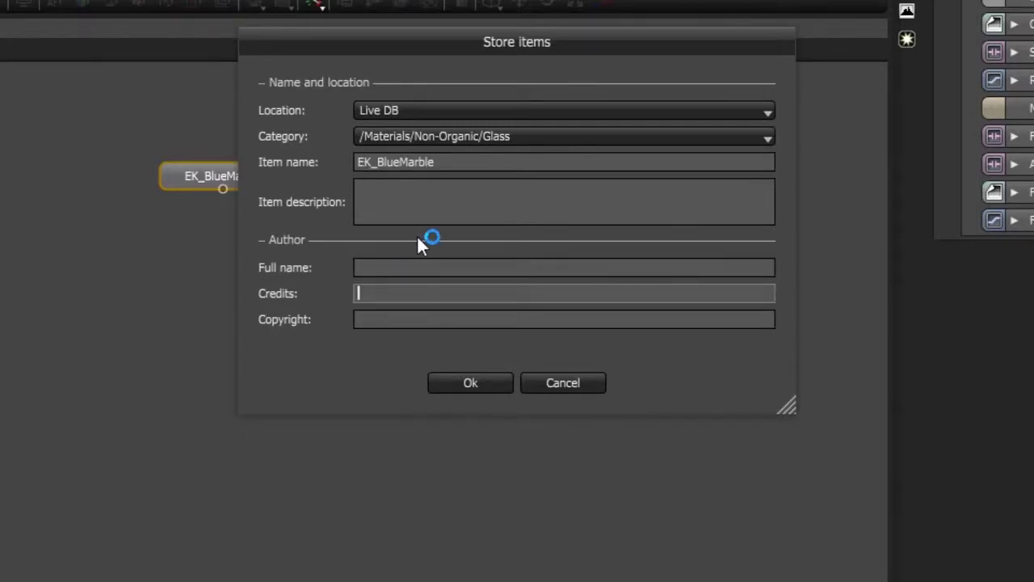